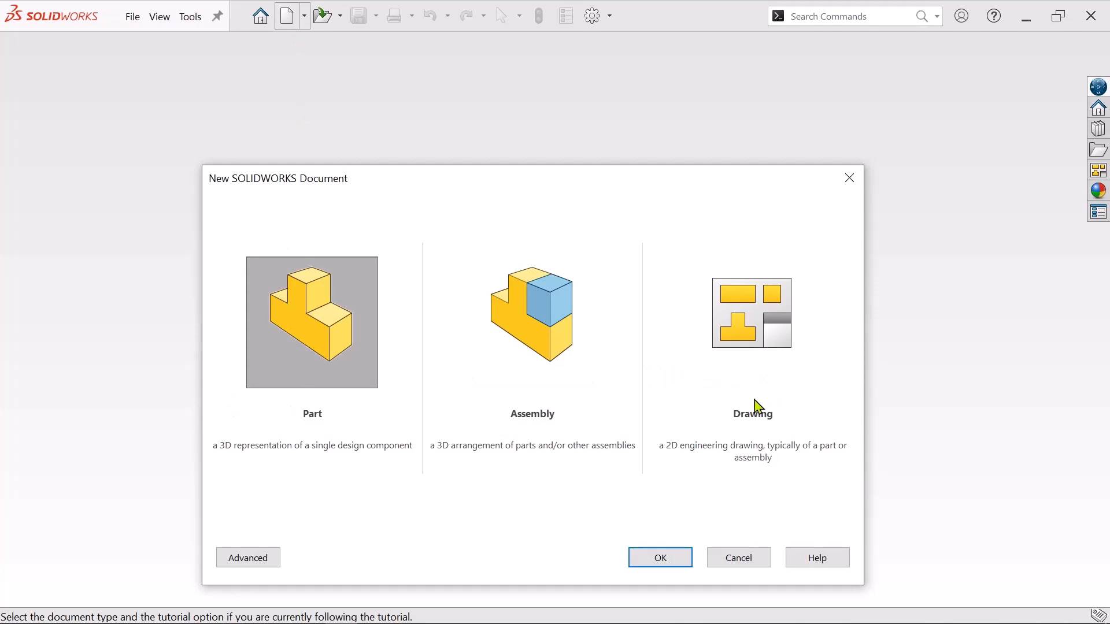
Create a new drawing document with the standard A3 (ISO) sheet format
left_click(800, 345)
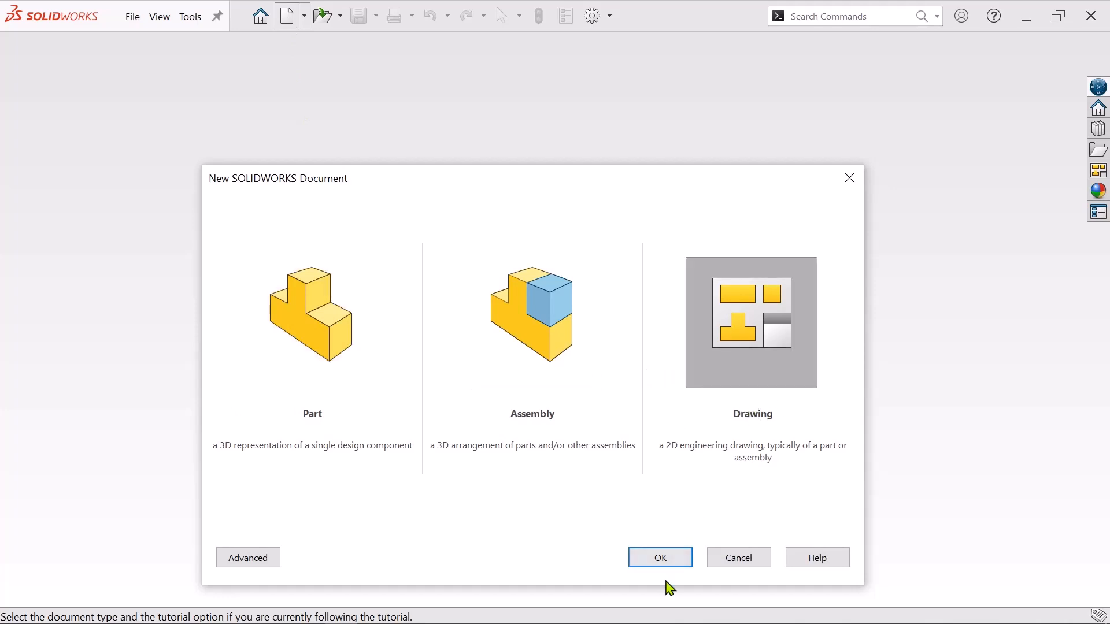
left_click(671, 559)
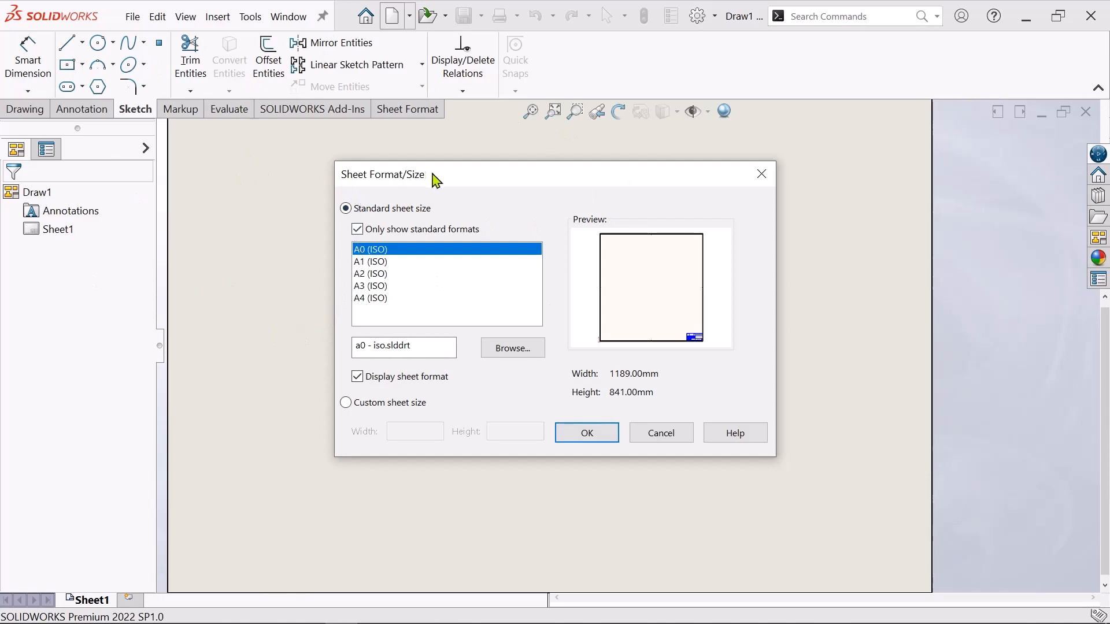
left_click(363, 262)
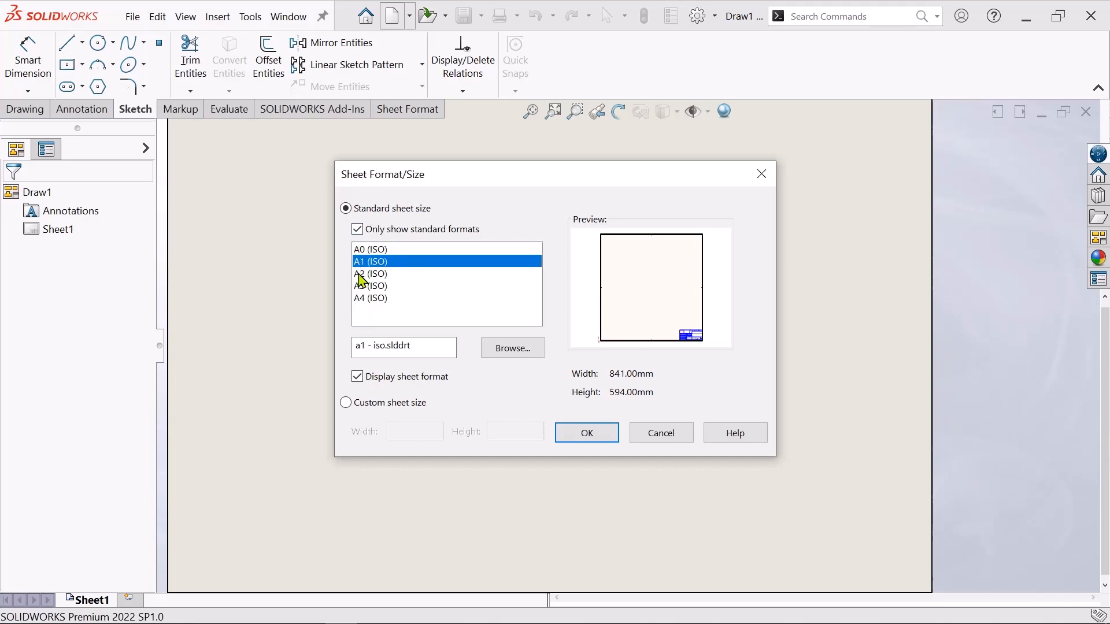
left_click(360, 274)
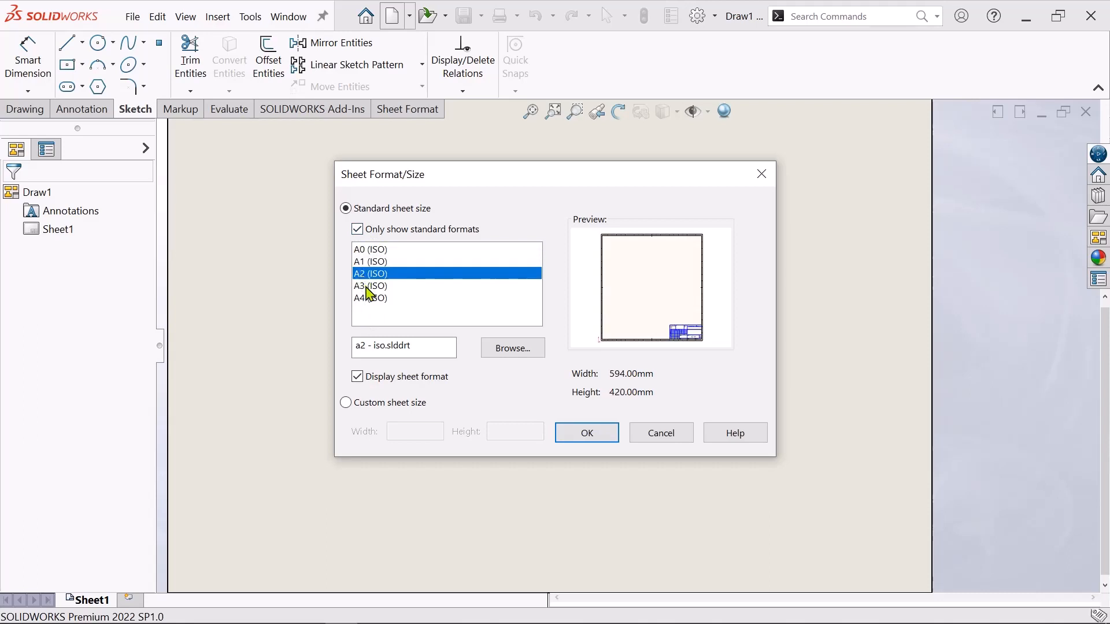
left_click(365, 286)
left_click(370, 299)
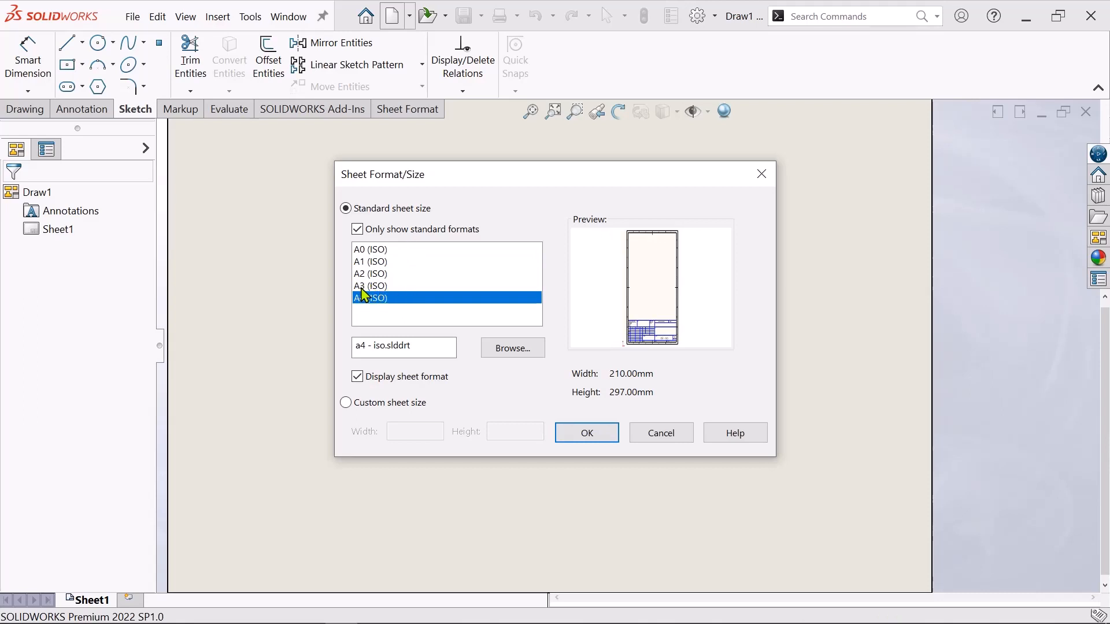
left_click(361, 287)
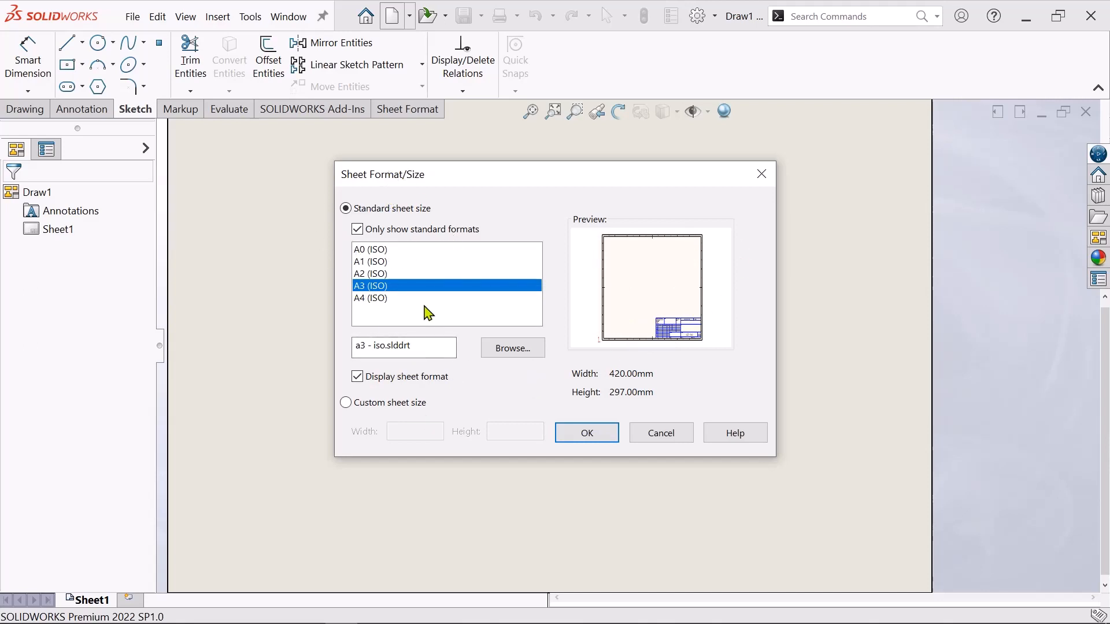
left_click(587, 435)
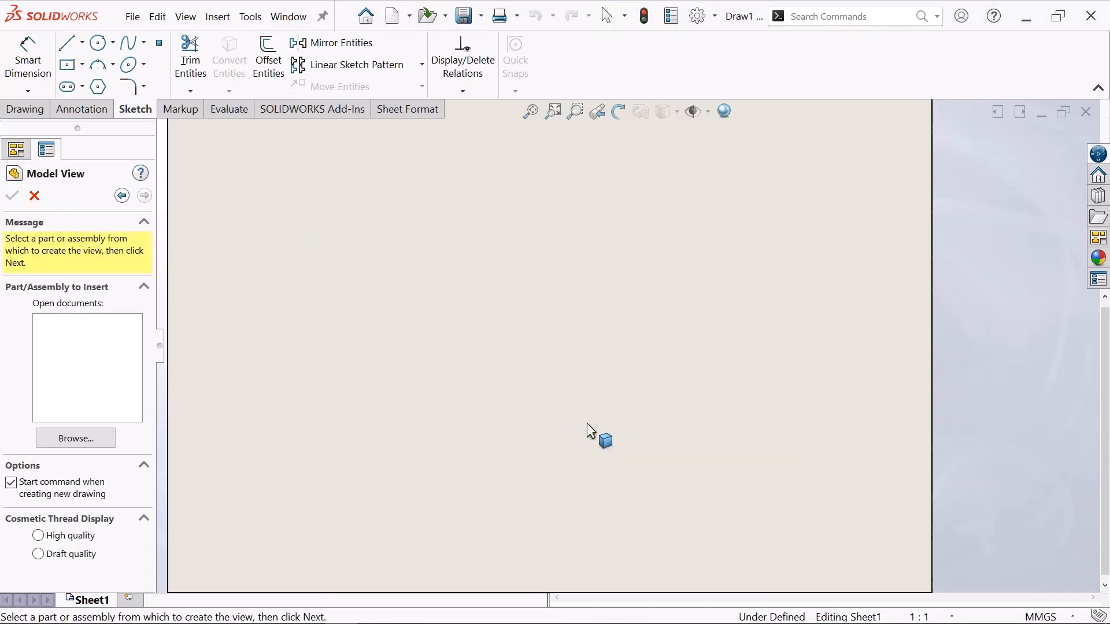
Examine the empty A3 sheet with its border zones and title block
scroll(728, 293, "down", 3)
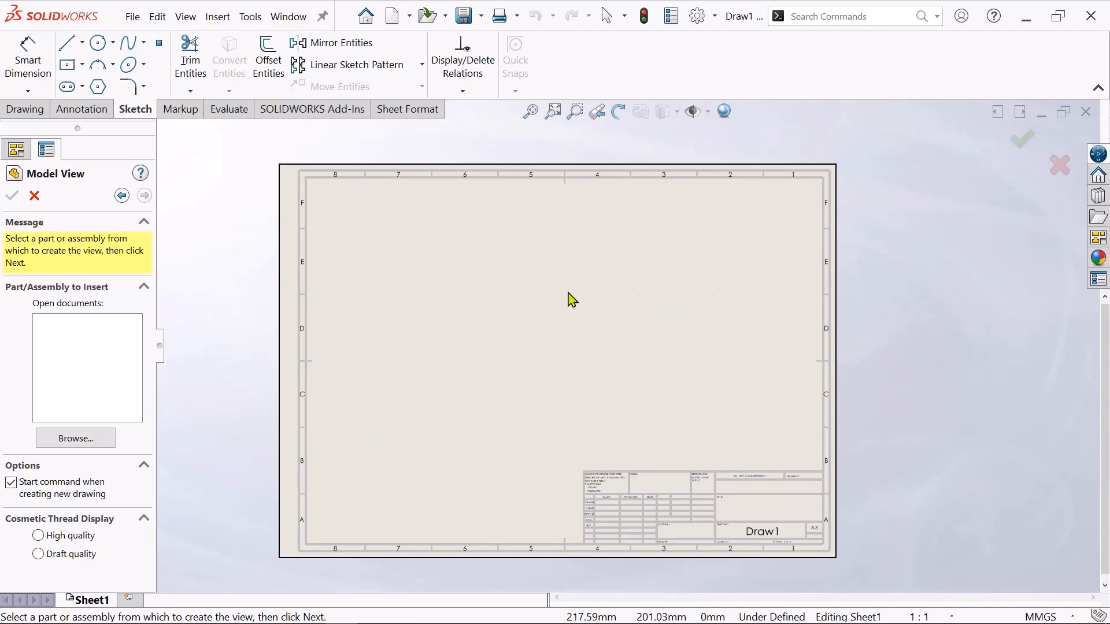
left_click(567, 298)
left_click(661, 323)
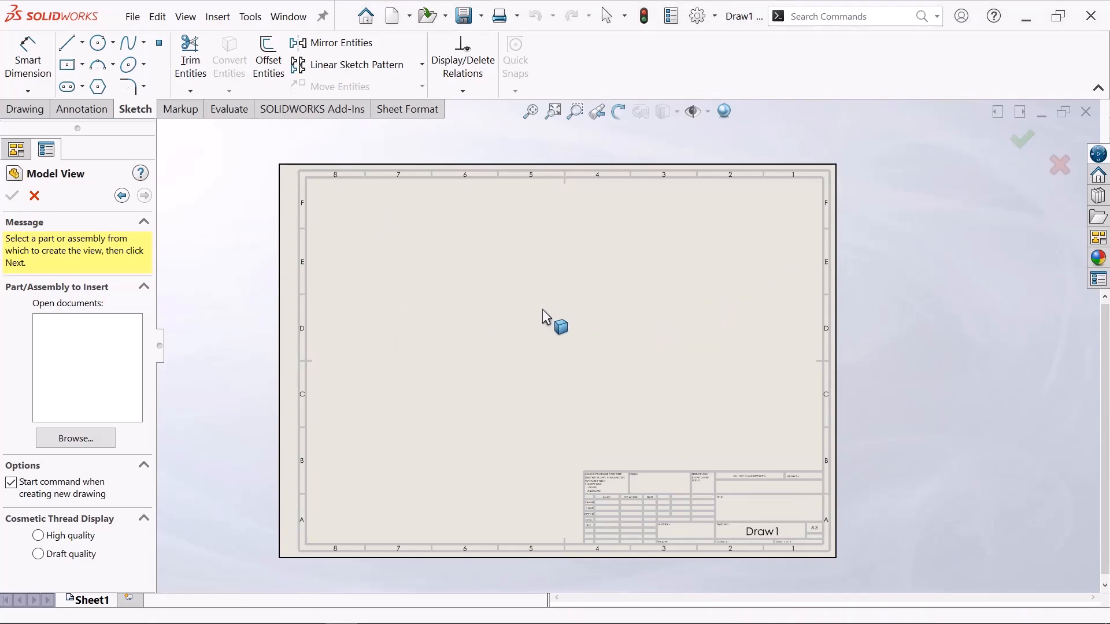
scroll(538, 308, "down", 2)
scroll(574, 352, "up", 2)
scroll(604, 371, "down", 1)
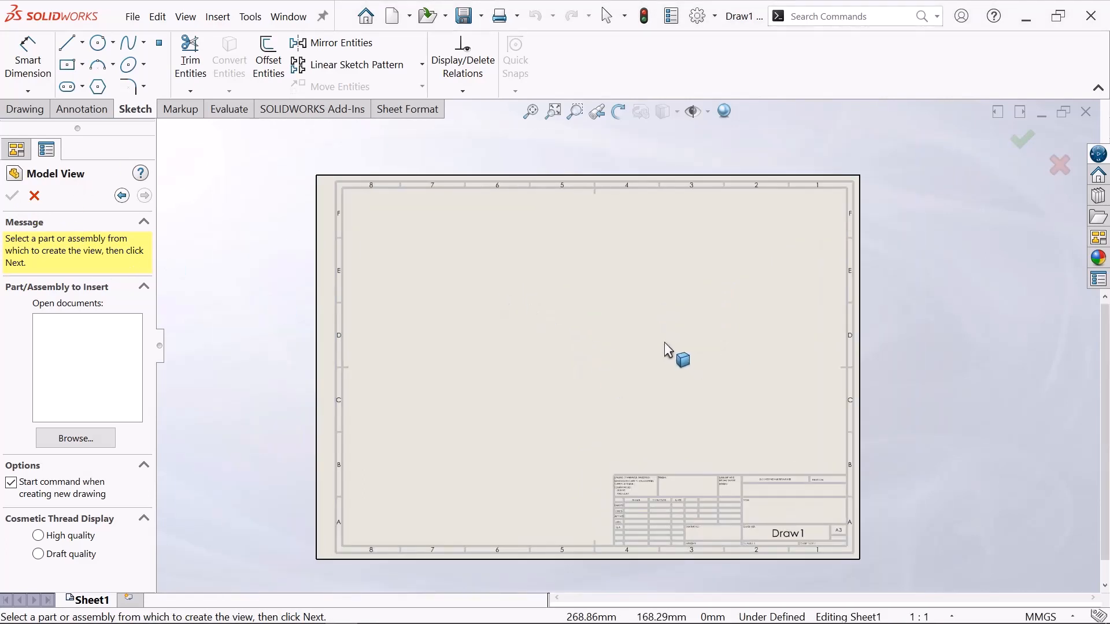
scroll(665, 343, "down", 1)
scroll(665, 428, "up", 1)
scroll(726, 361, "down", 1)
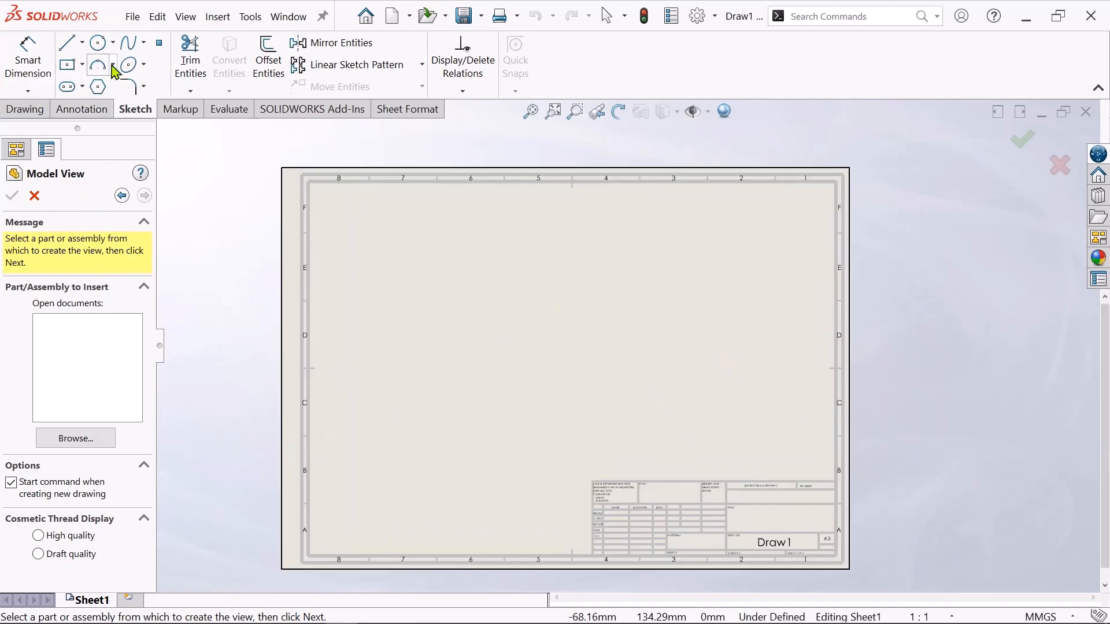
Sketch a single vertical line near the left border of the sheet, spanning roughly zones E to C
left_click(76, 49)
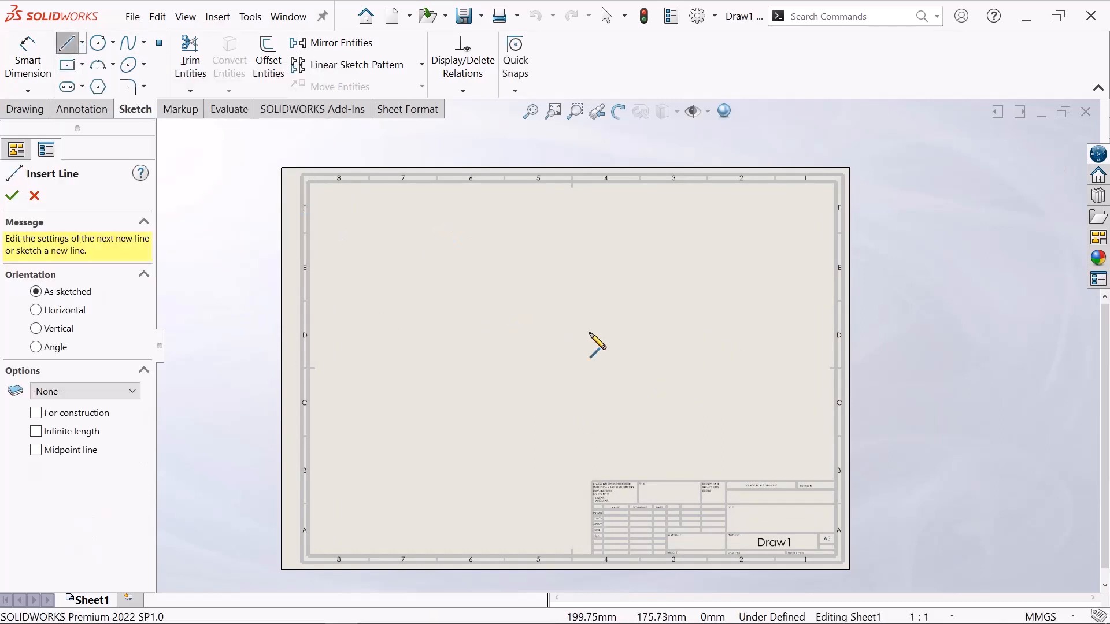
left_click(366, 224)
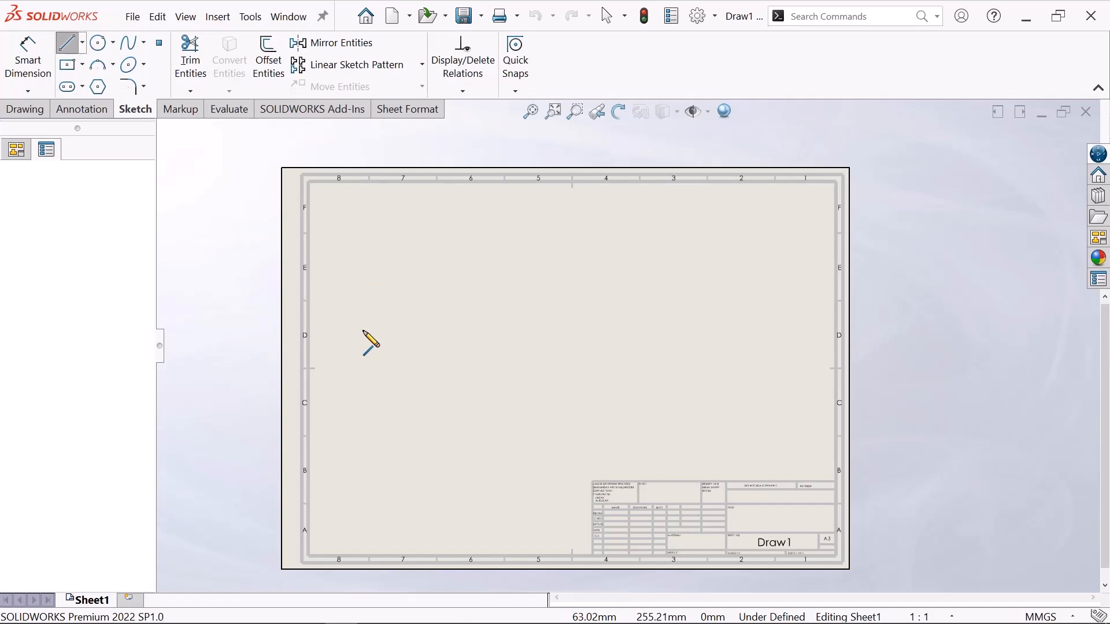
left_click(367, 427)
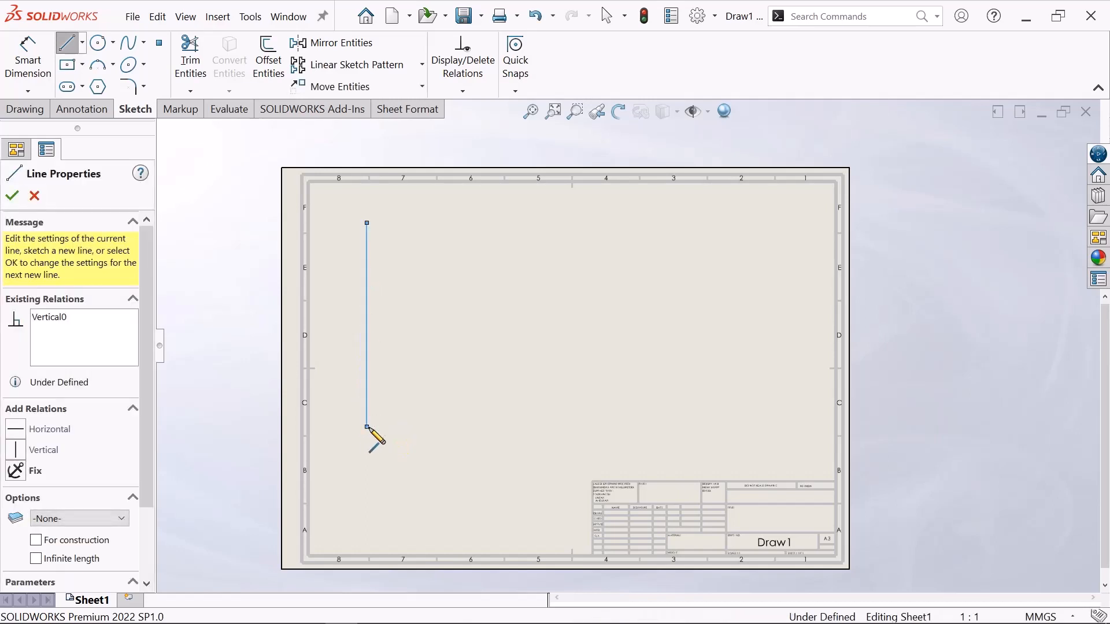
right_click(369, 428)
left_click(433, 440)
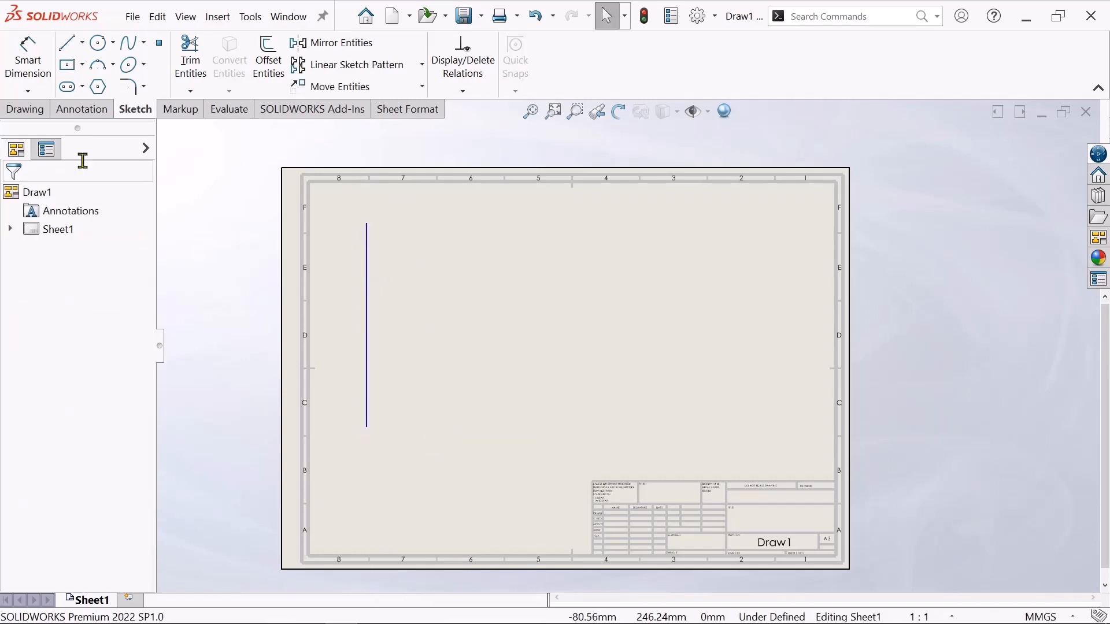
Sketch a center rectangle with diagonal construction lines just to the right of the vertical line
left_click(70, 67)
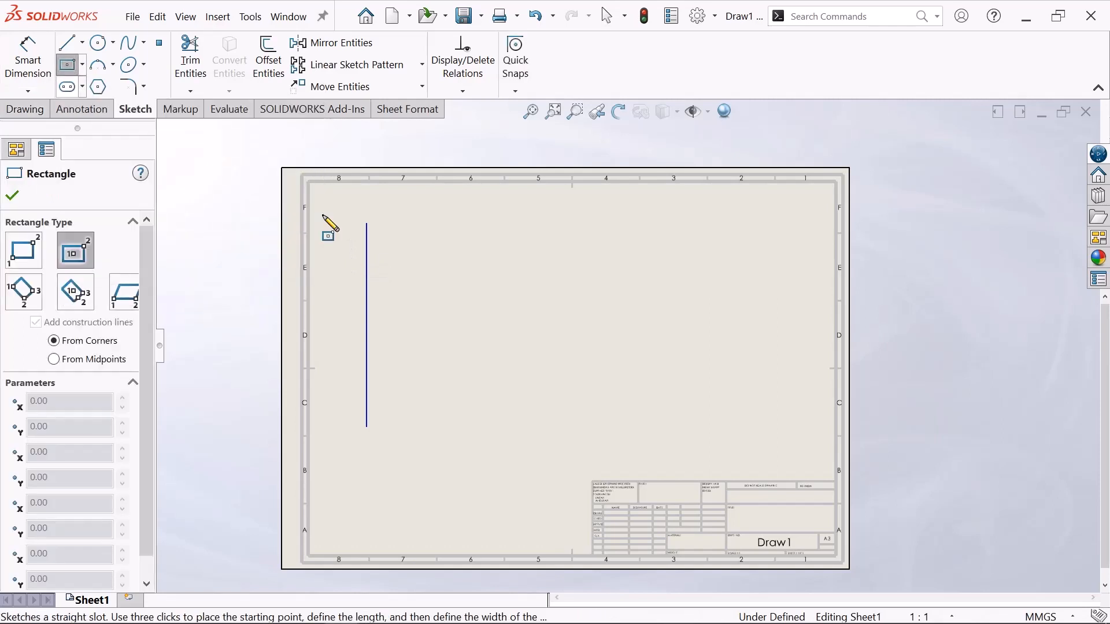
left_click(355, 301)
left_click(531, 356)
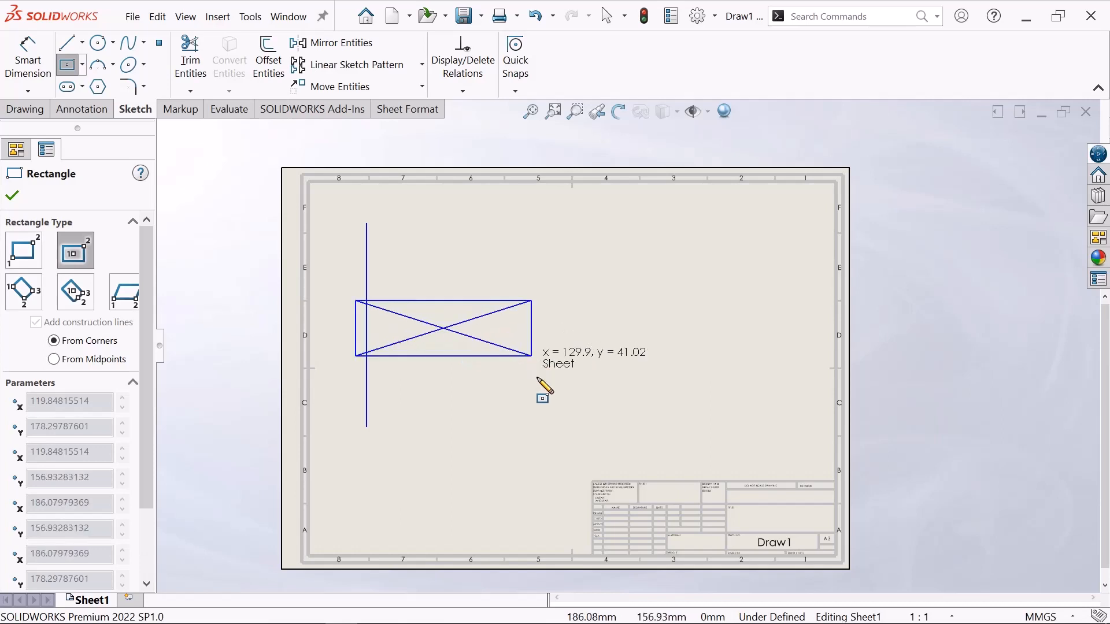
left_click(497, 375)
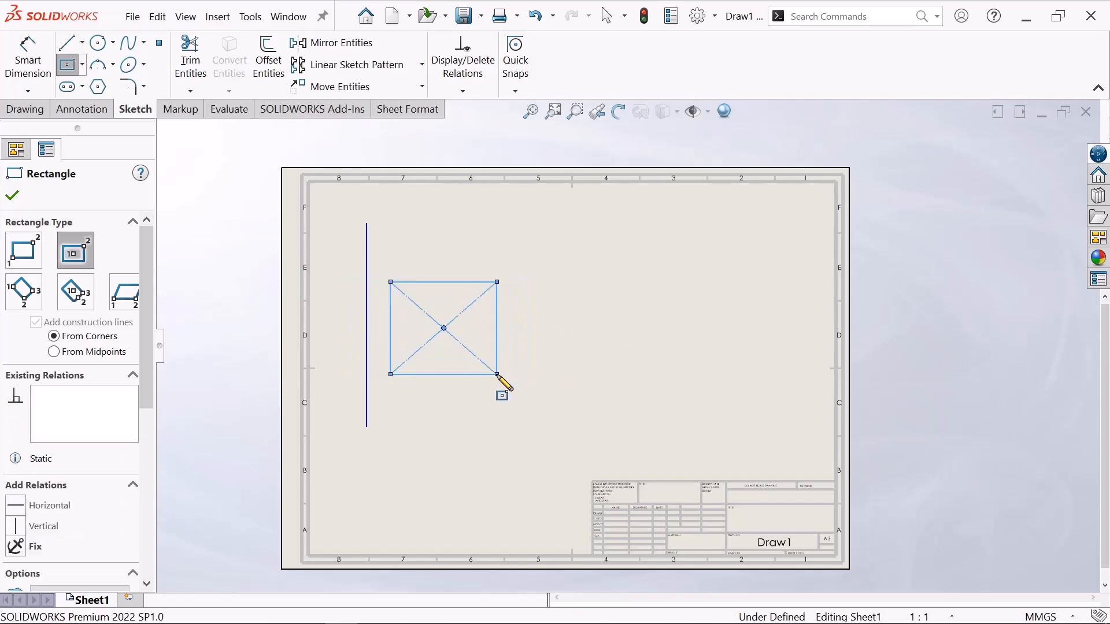
right_click(497, 375)
left_click(550, 399)
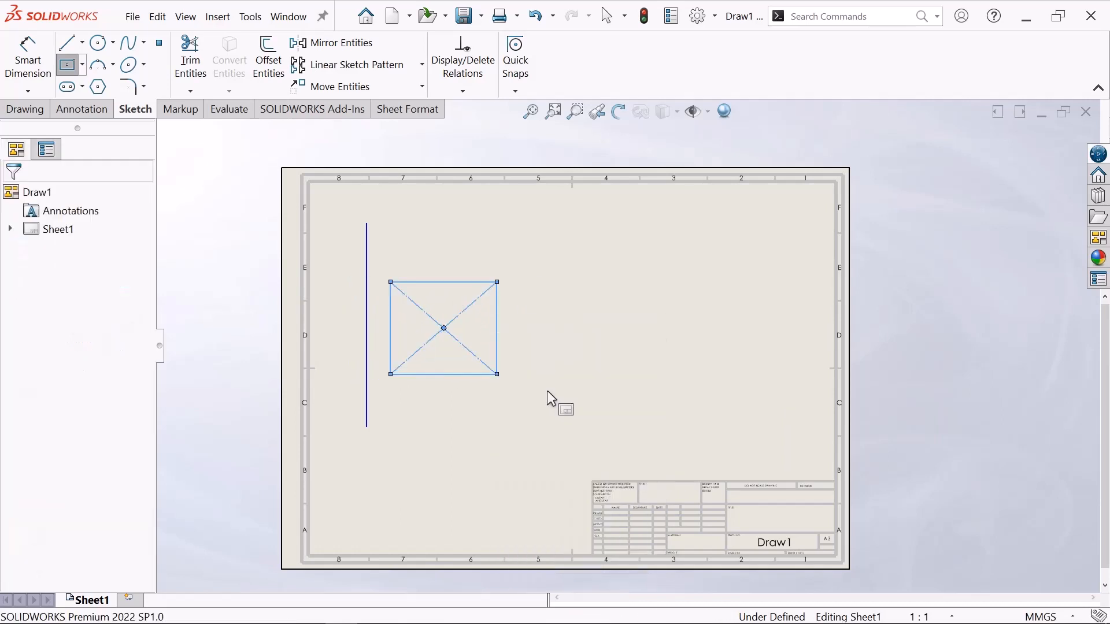
scroll(543, 386, "down", 1)
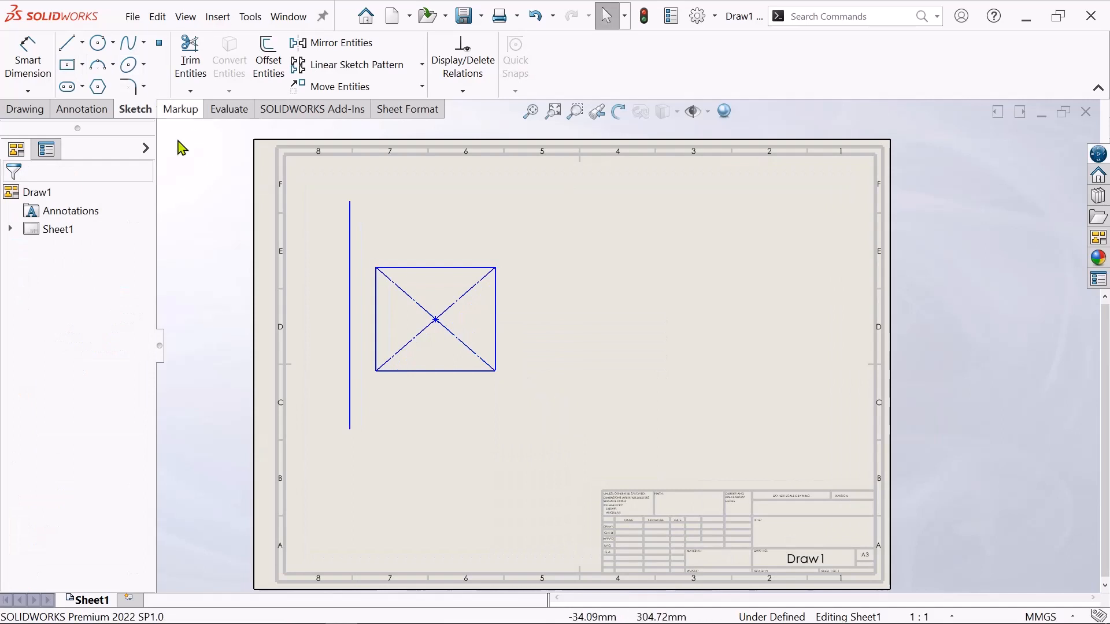
Sketch a circle with a radius of about 41.5 mm in the right half of the sheet, level with the rectangle's center
left_click(101, 47)
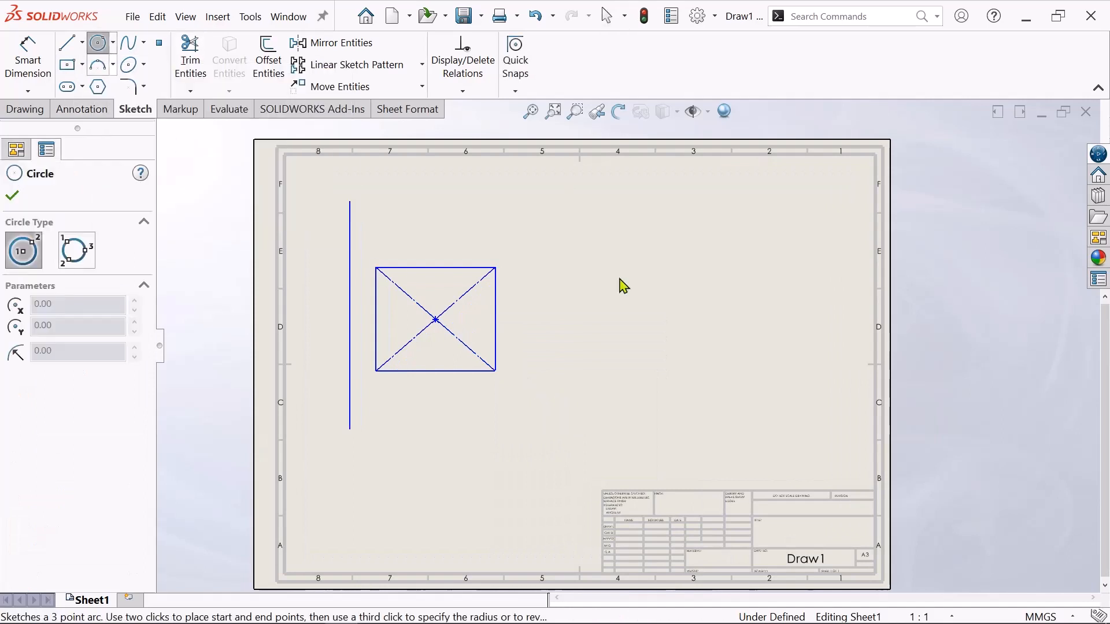
left_click(723, 319)
left_click(749, 397)
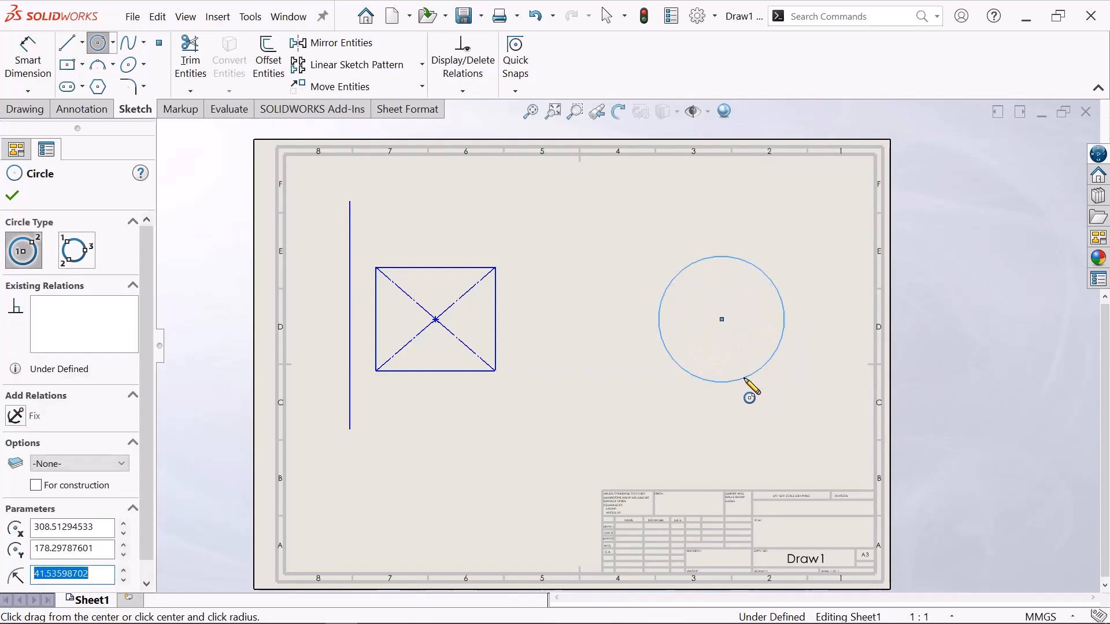
right_click(748, 386)
left_click(798, 398)
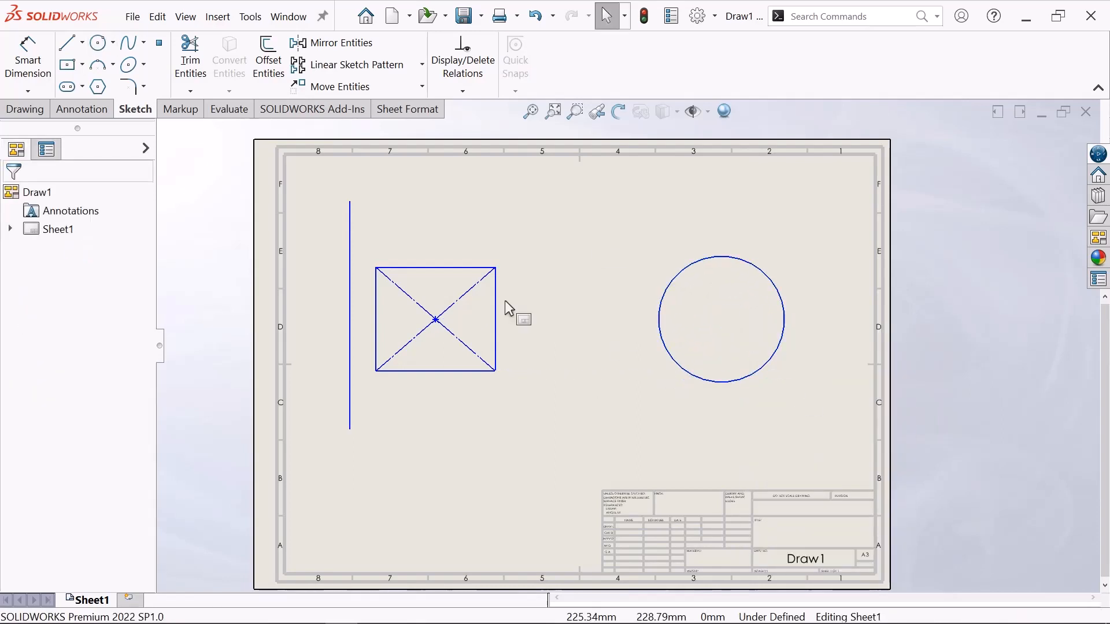
Dimension the circle's diameter with Smart Dimension, placing the text to its upper right, and set it to 80 mm
scroll(527, 351, "up", 3)
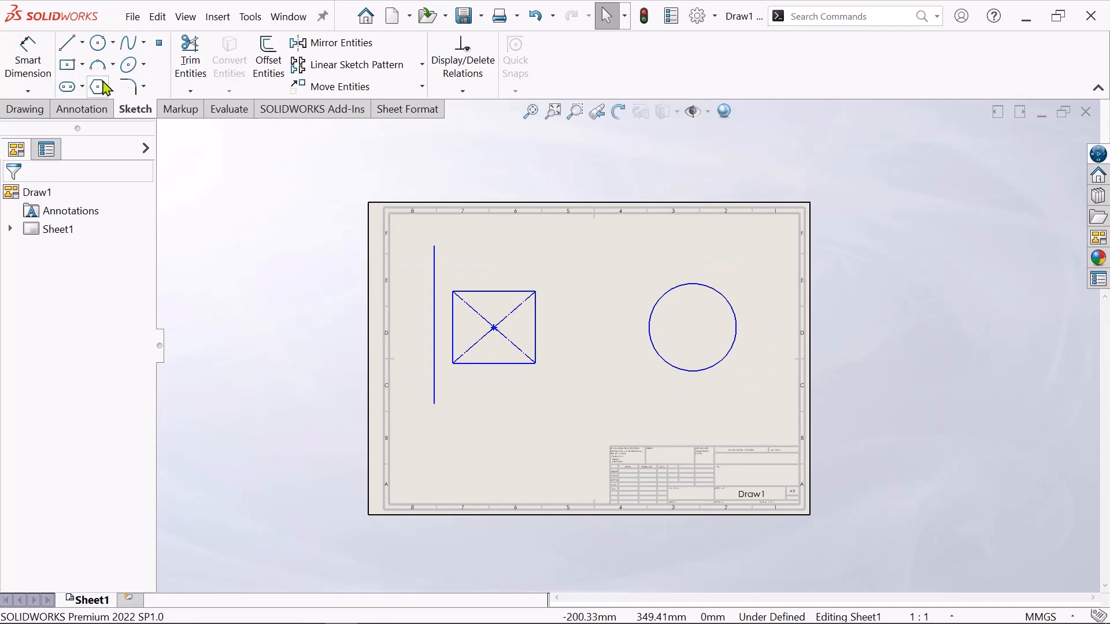
left_click(38, 66)
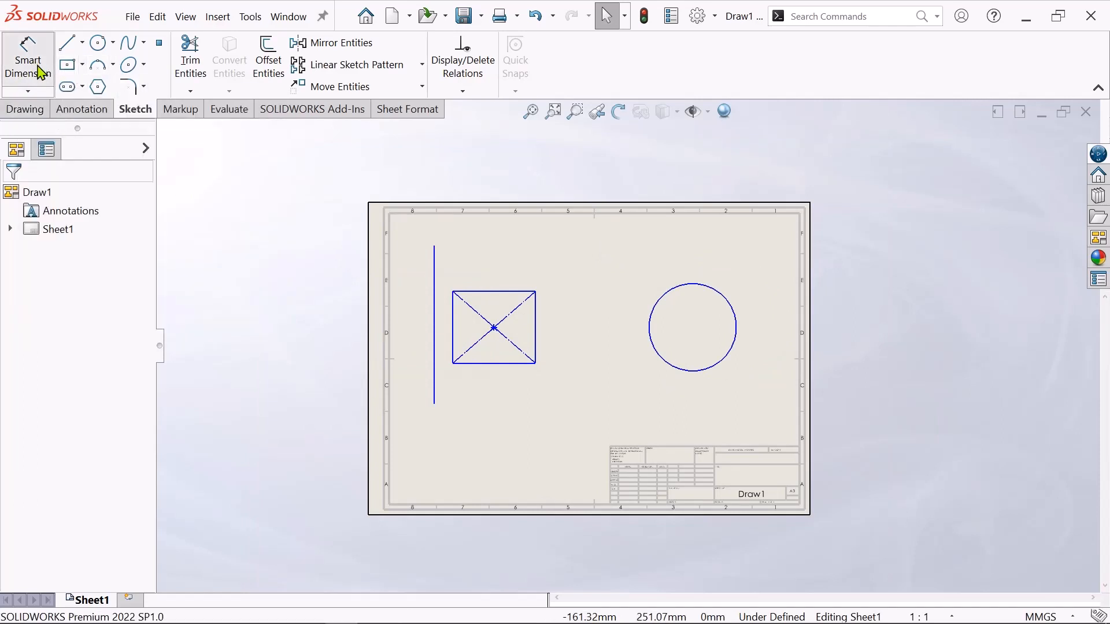
left_click(728, 299)
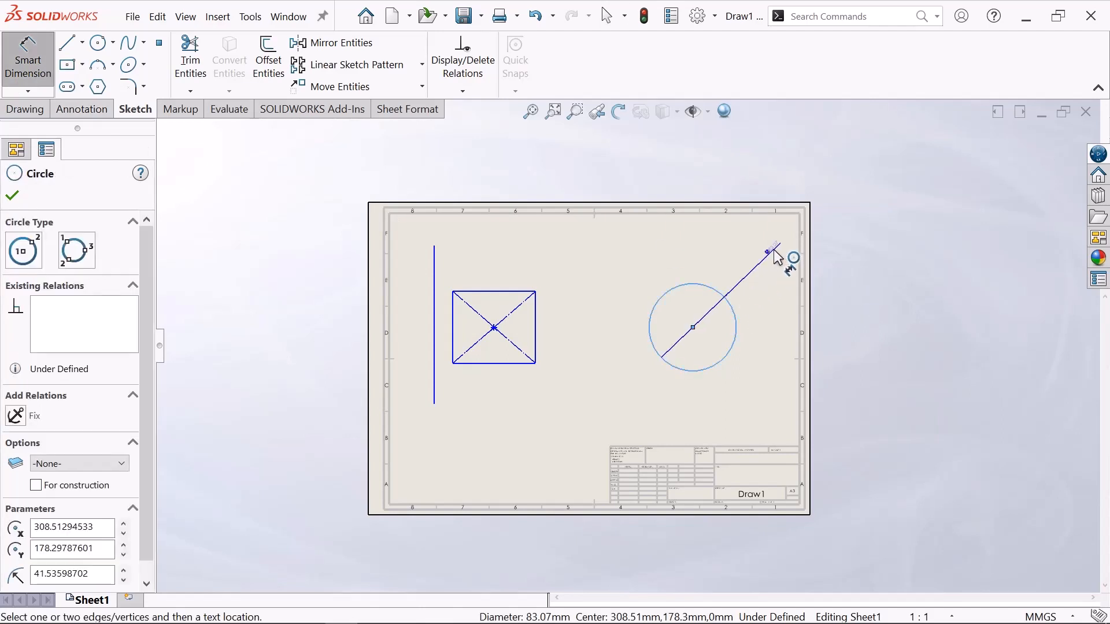
left_click(777, 258)
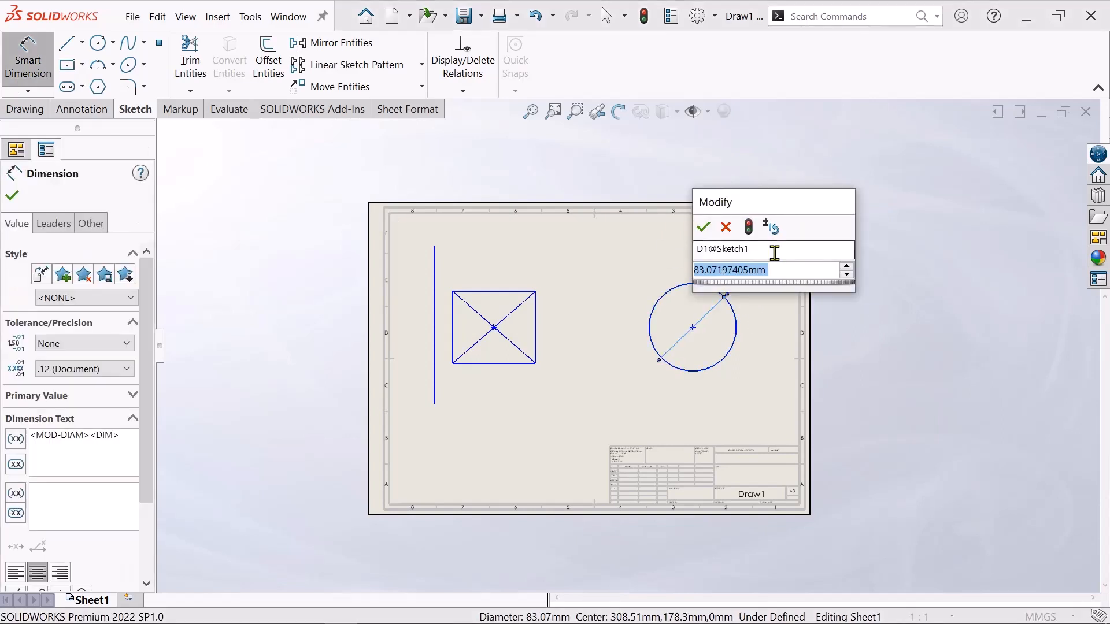
key("BackSpace")
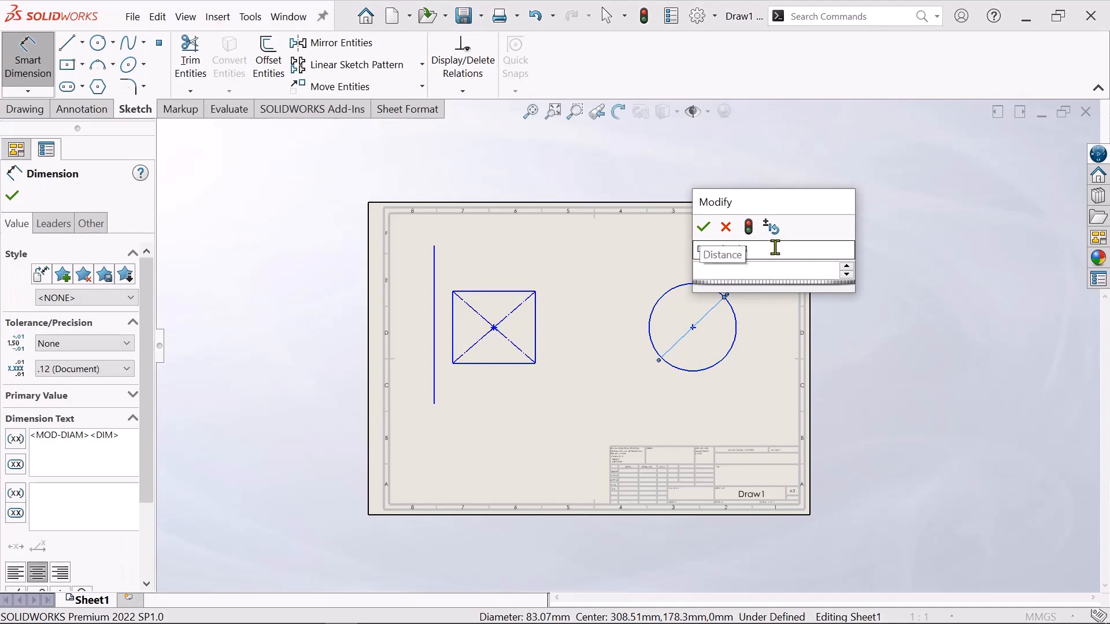
type("80")
key("Return")
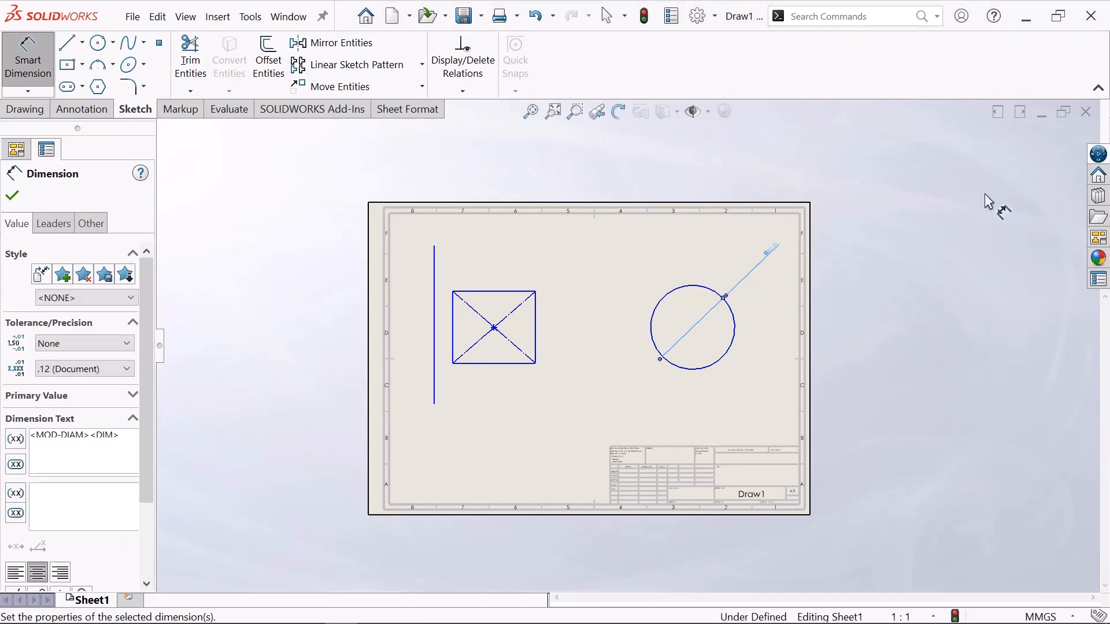
left_click(900, 273)
scroll(682, 373, "down", 1)
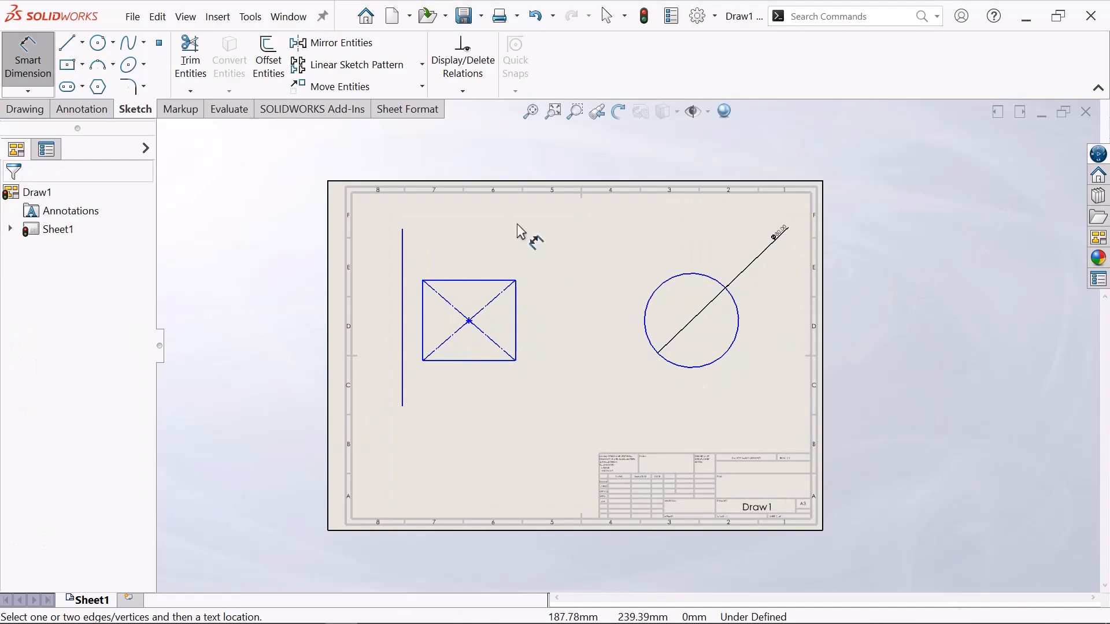
right_click(486, 165)
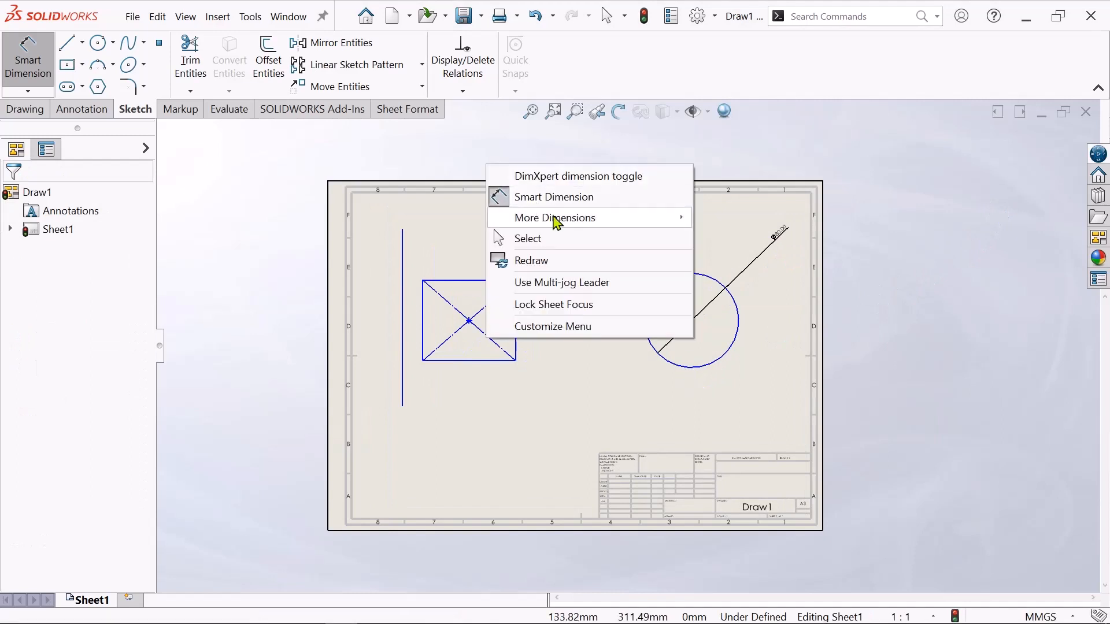
left_click(584, 242)
Examine the fields of the title block in the sheet's lower right corner
scroll(602, 324, "down", 2)
scroll(733, 520, "up", 1)
scroll(716, 490, "down", 1)
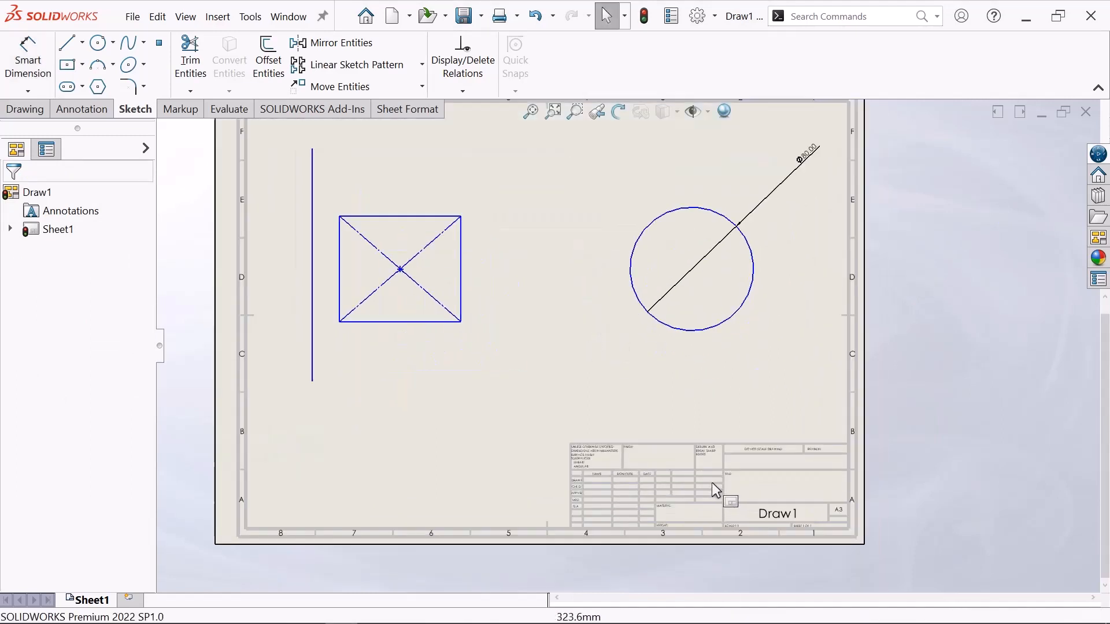
scroll(653, 480, "down", 1)
scroll(613, 457, "down", 1)
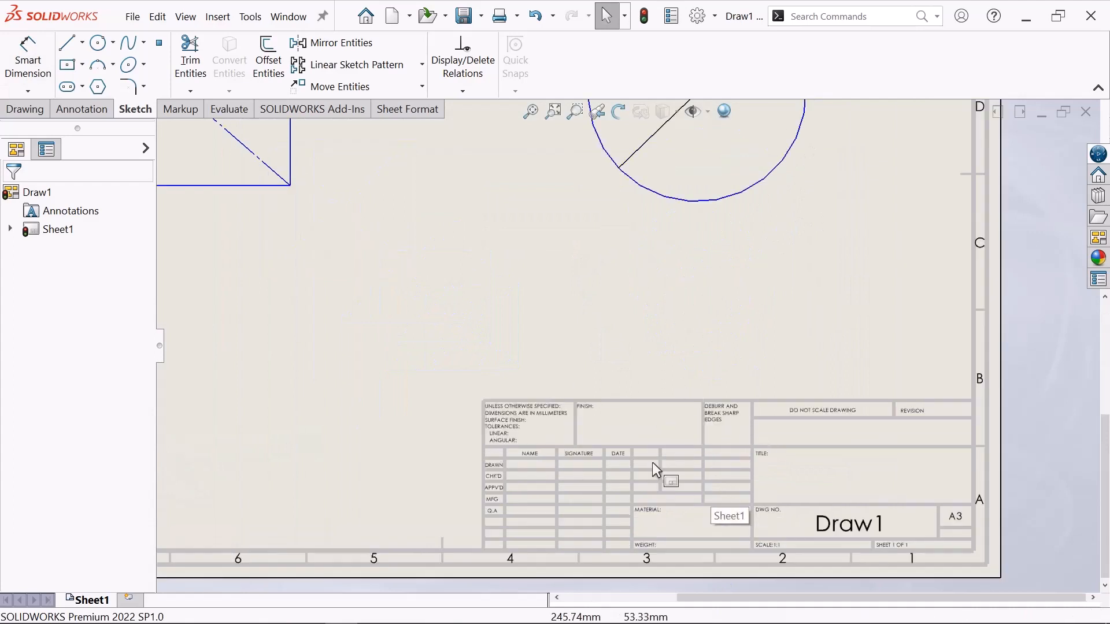
scroll(809, 466, "up", 1)
scroll(790, 453, "up", 1)
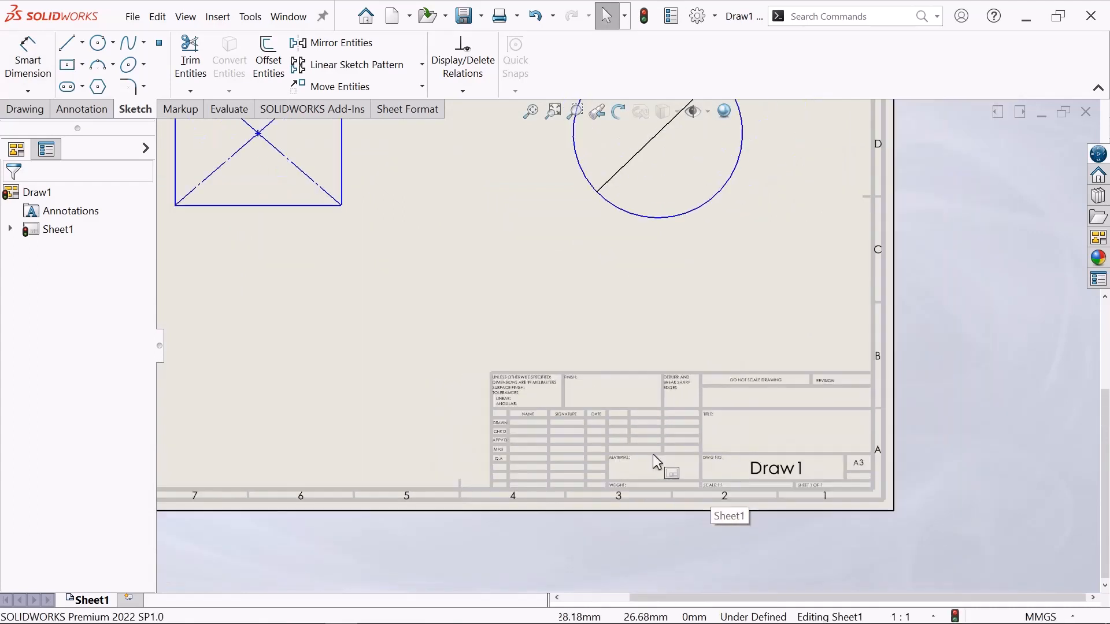
Add a note reading "2d drawing" inside the TITLE cell of the title block
left_click(76, 121)
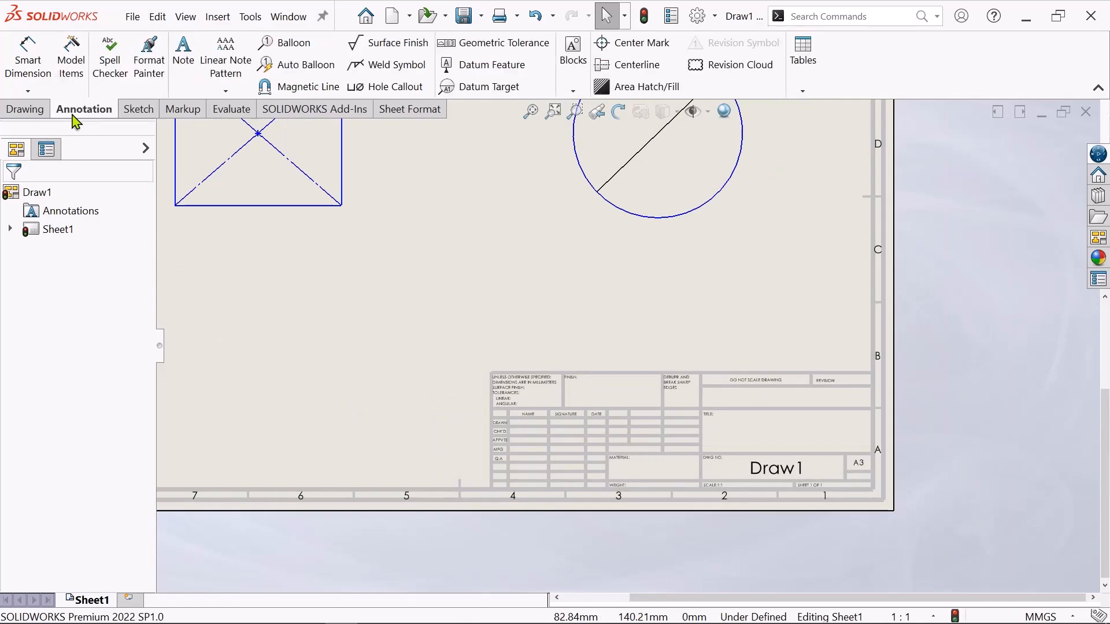
left_click(184, 60)
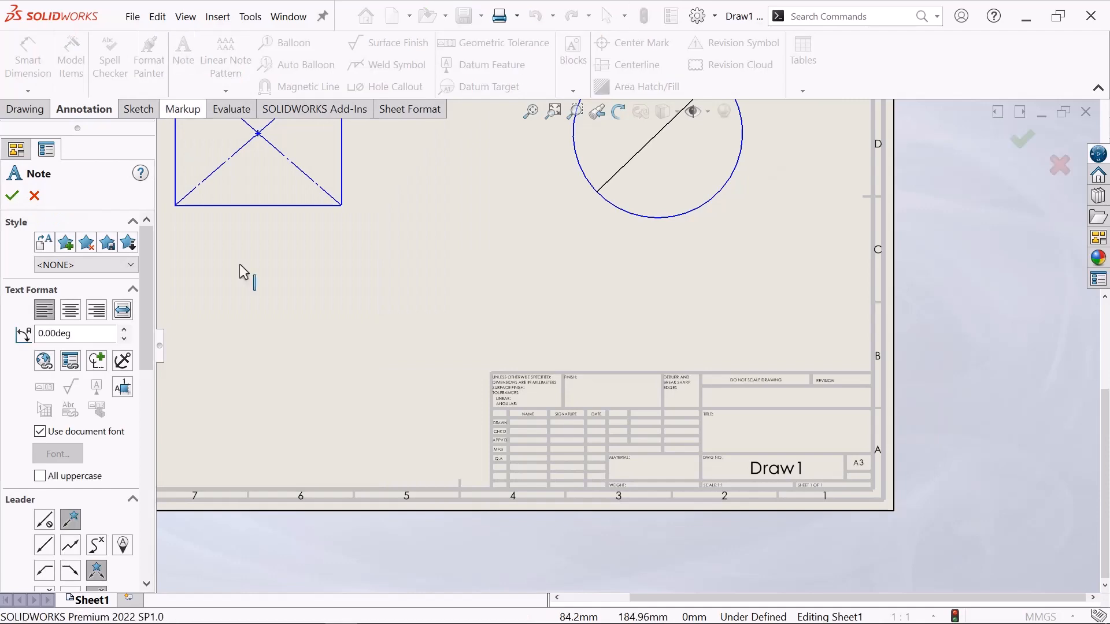
scroll(778, 347, "down", 5)
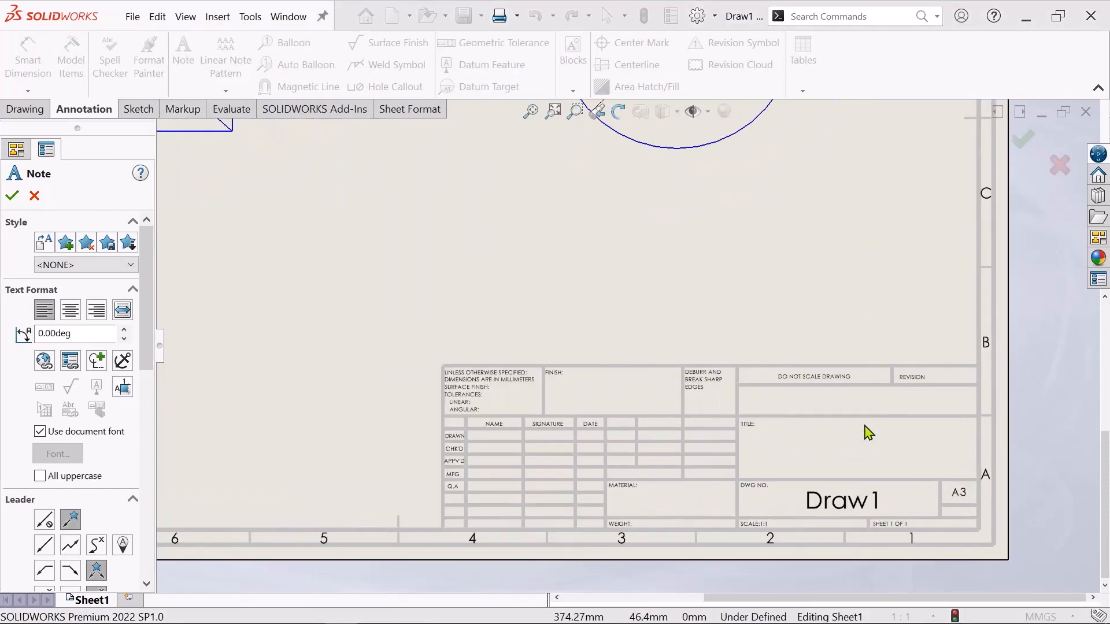
scroll(727, 437, "down", 1)
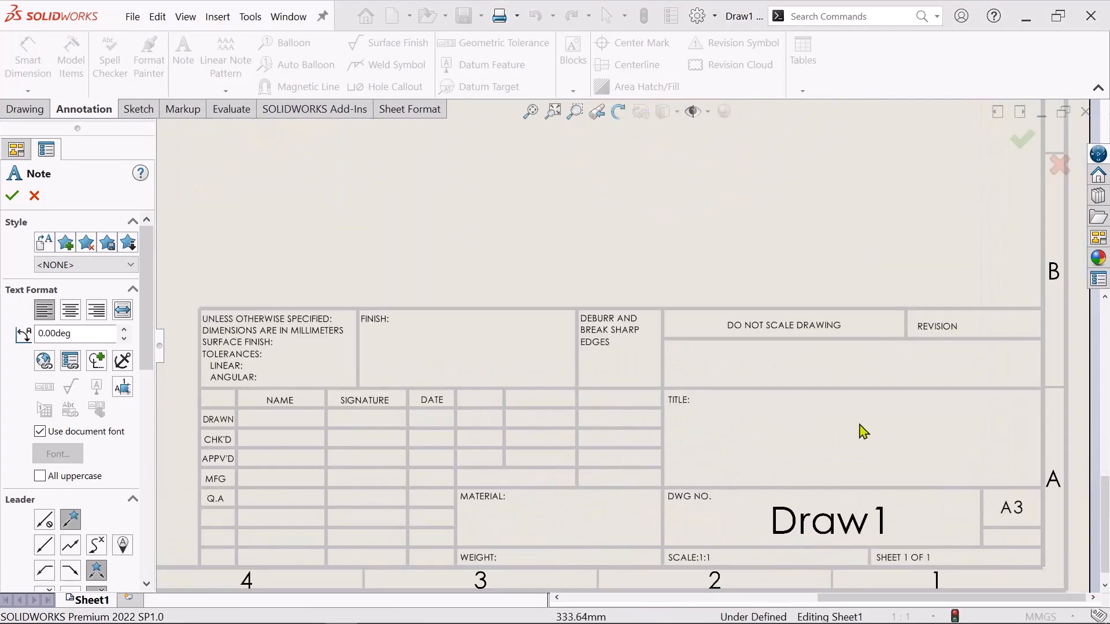
left_click(775, 434)
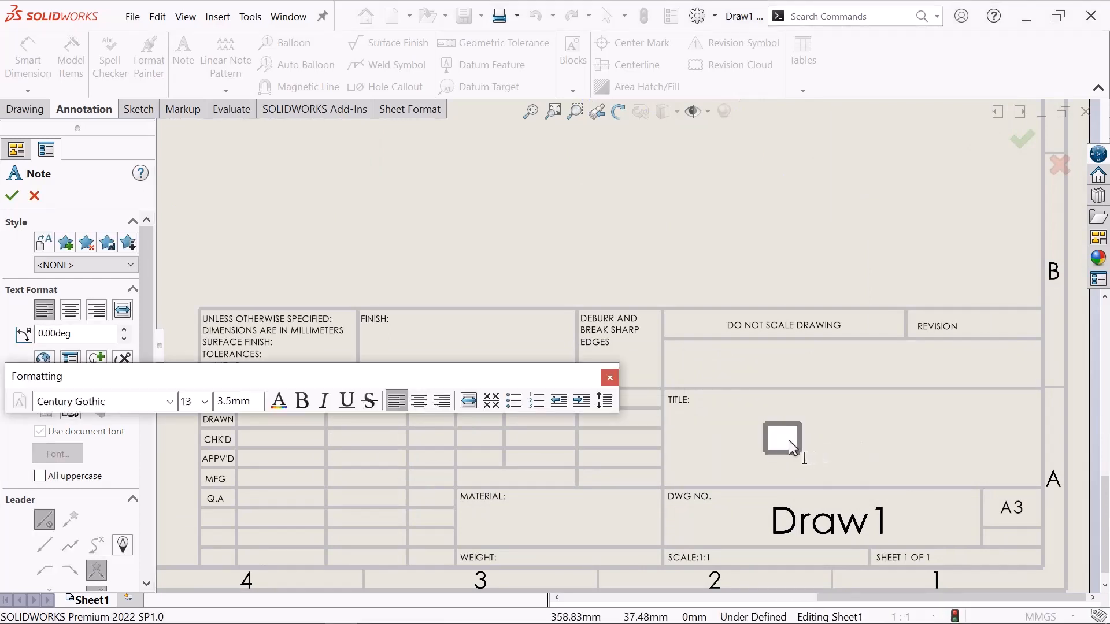
type("2d dr")
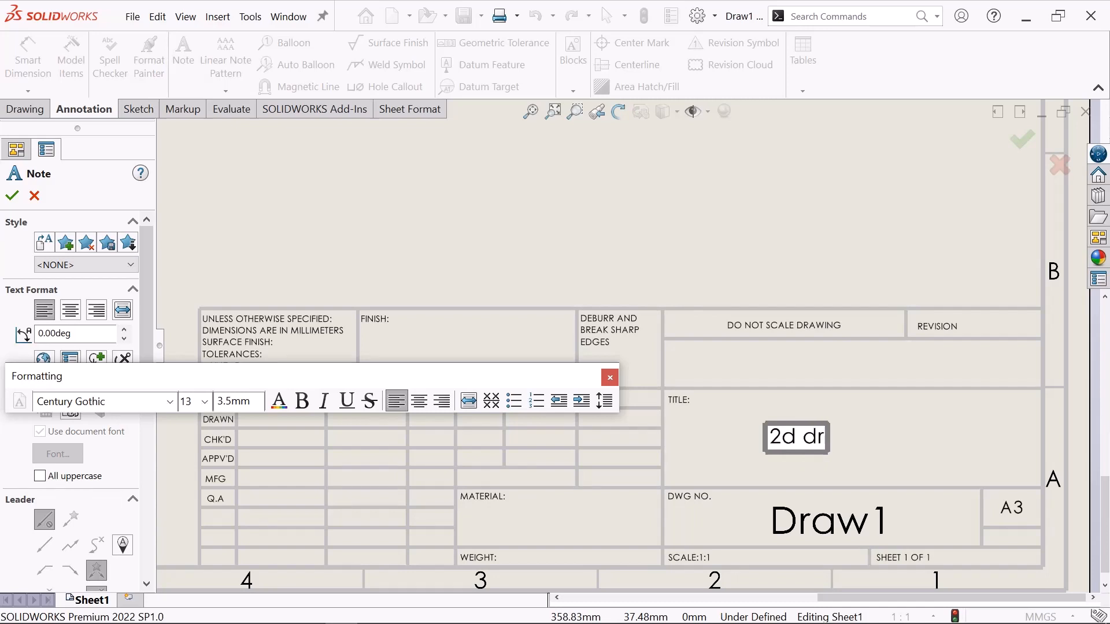
type("awing")
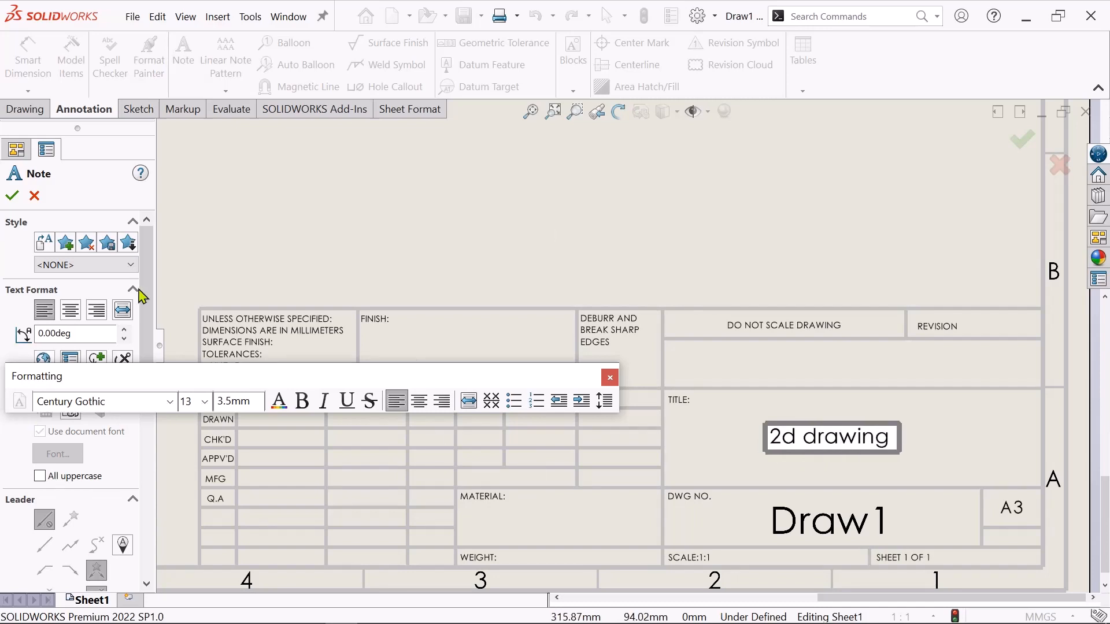
left_click(13, 197)
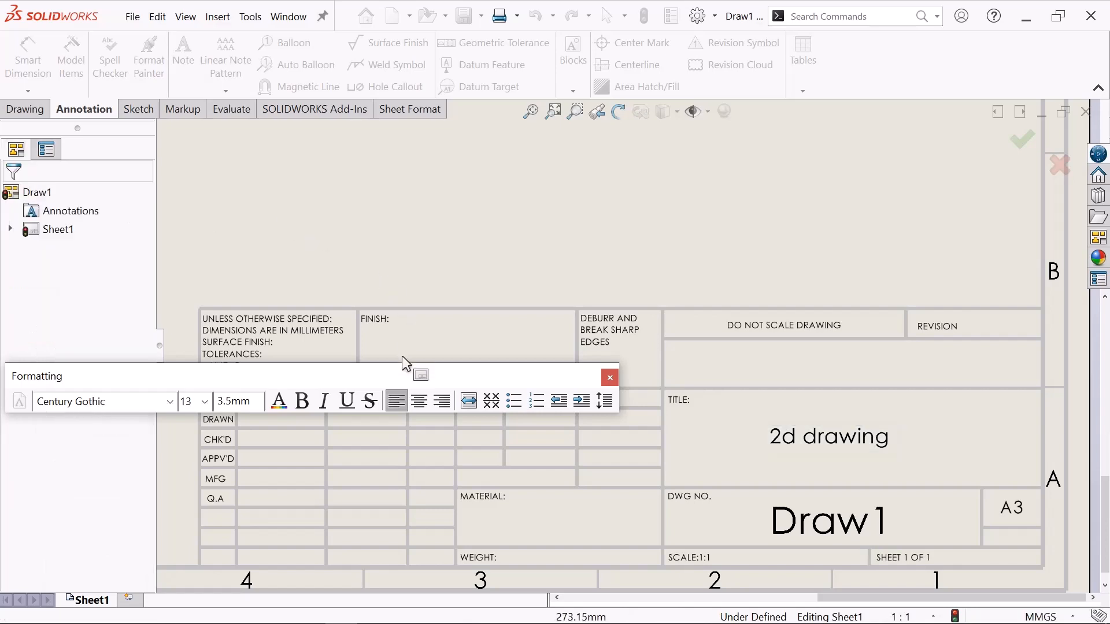
Add a note reading "Engineering School" in the empty title block cell between DO NOT SCALE DRAWING and TITLE
scroll(804, 426, "down", 2)
scroll(804, 426, "up", 1)
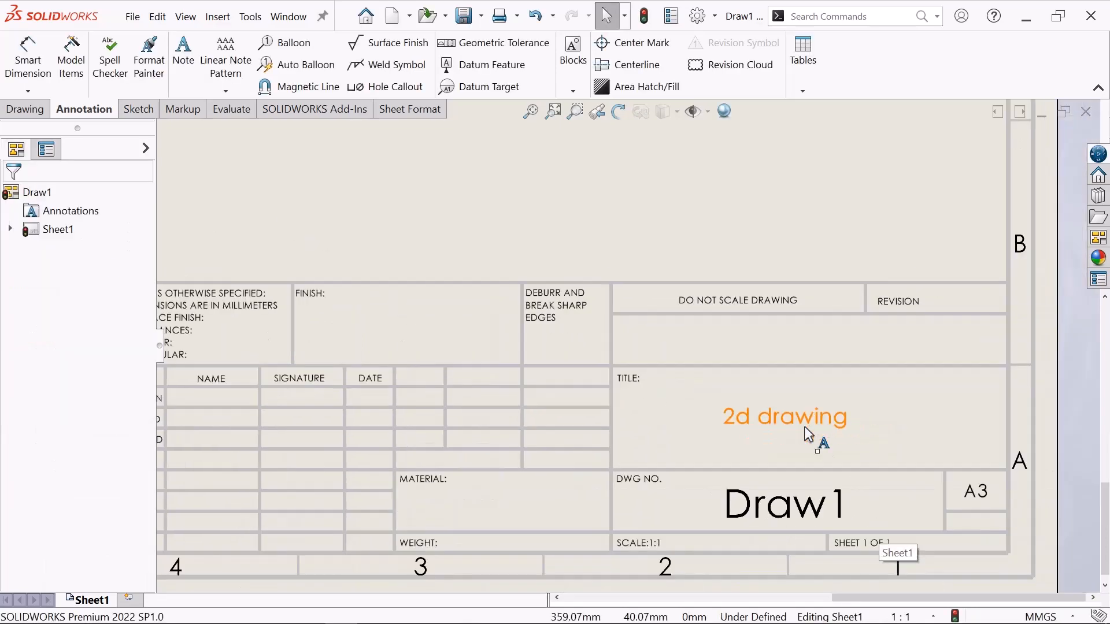
scroll(692, 330, "up", 3)
scroll(731, 408, "down", 2)
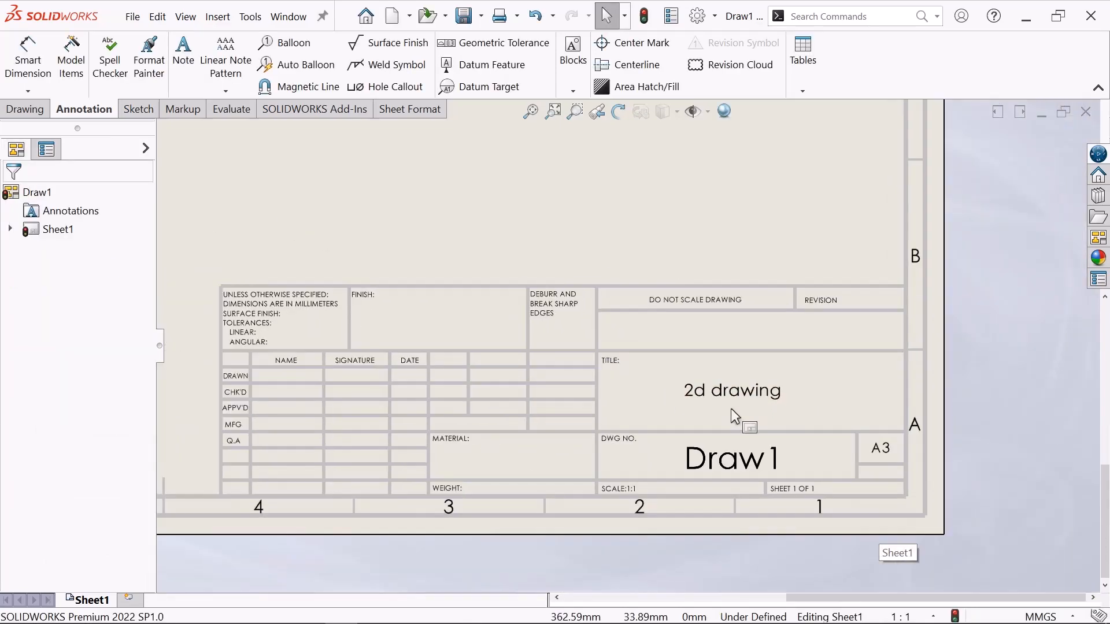
scroll(685, 296, "up", 1)
scroll(637, 316, "down", 2)
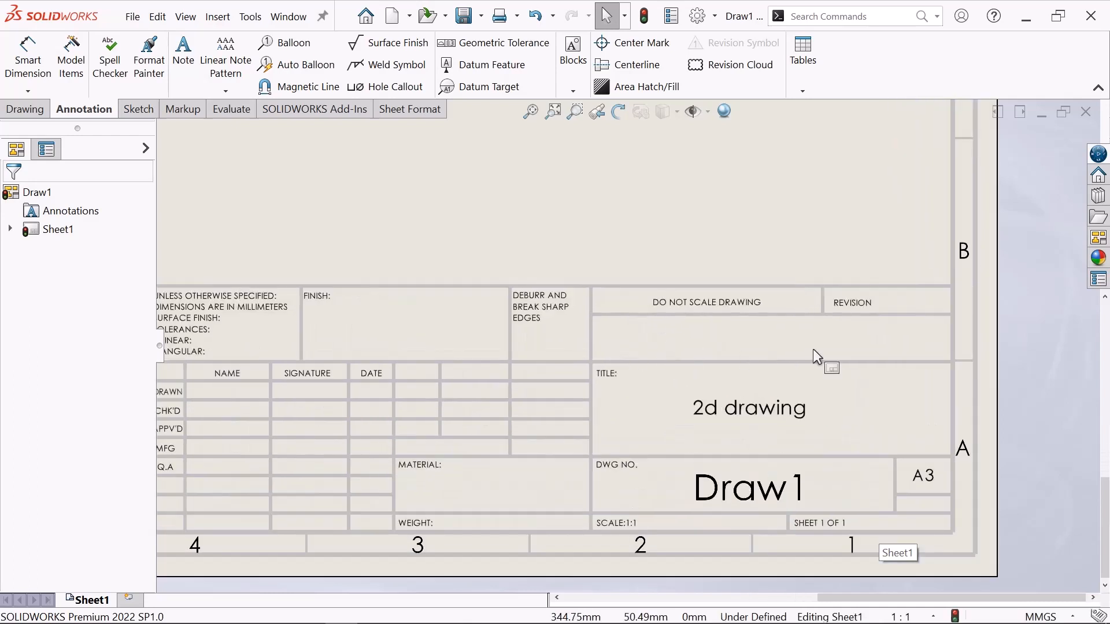
left_click(184, 57)
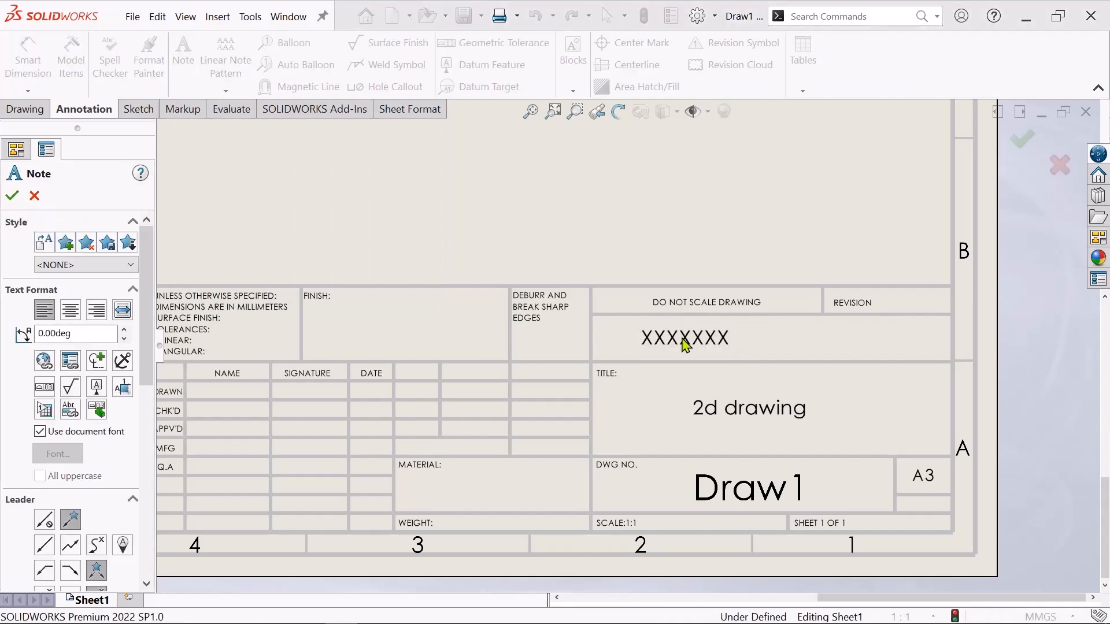
left_click(642, 338)
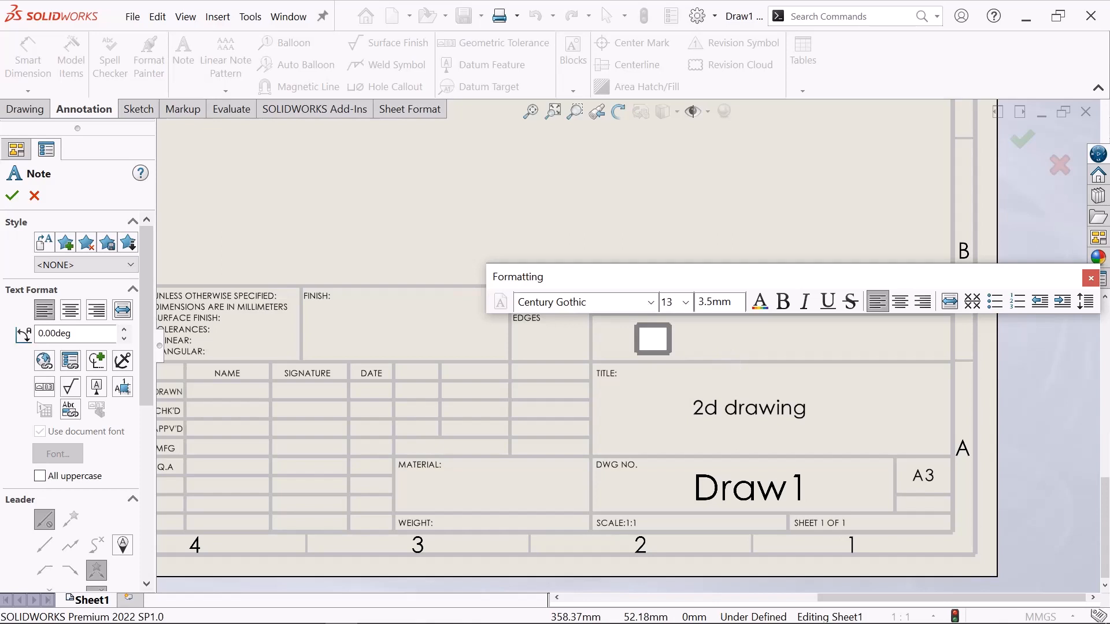
type("Eng")
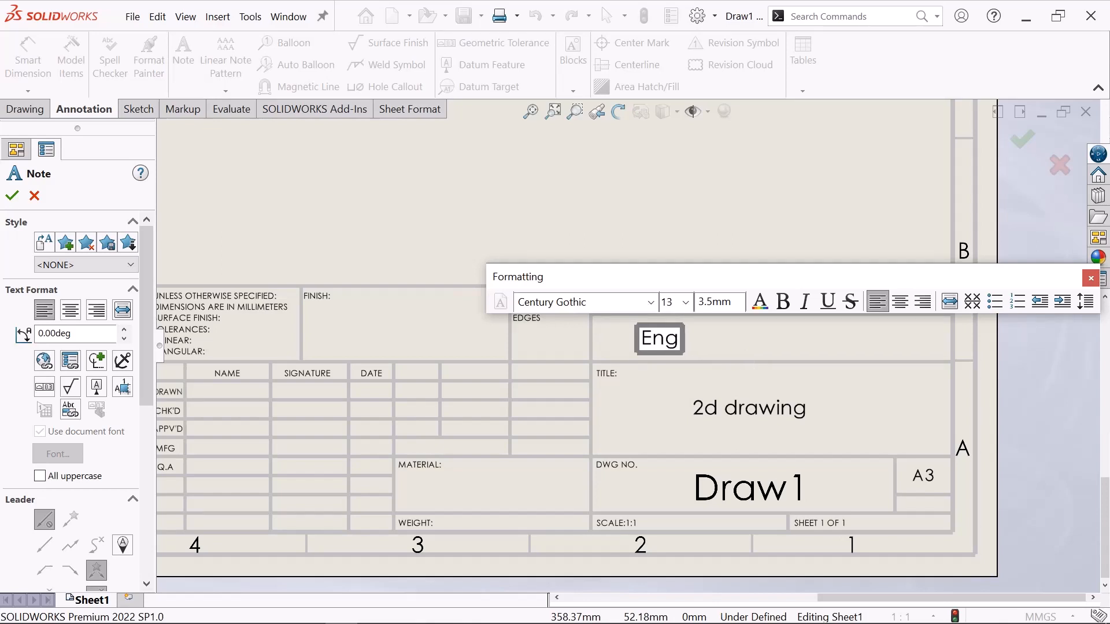
type("ineer")
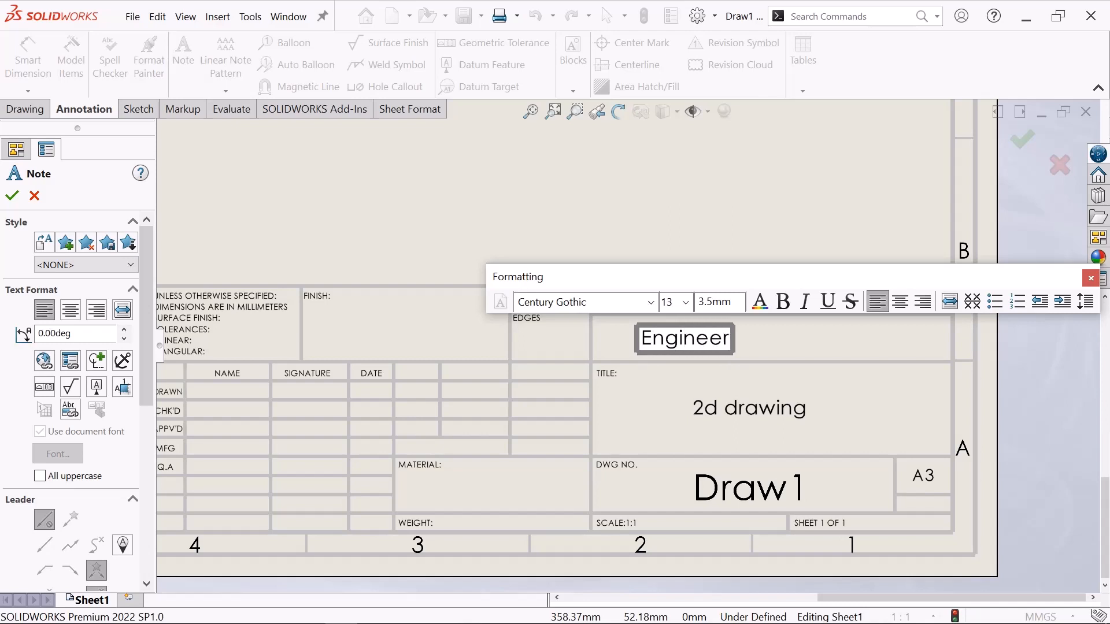
type("ing")
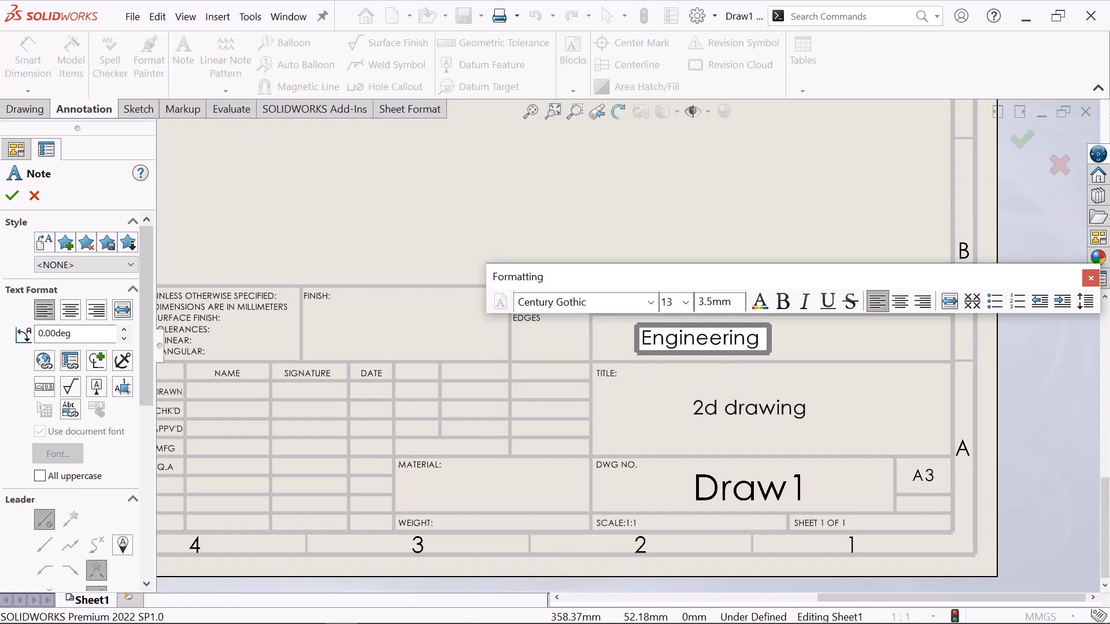
type(" Sc")
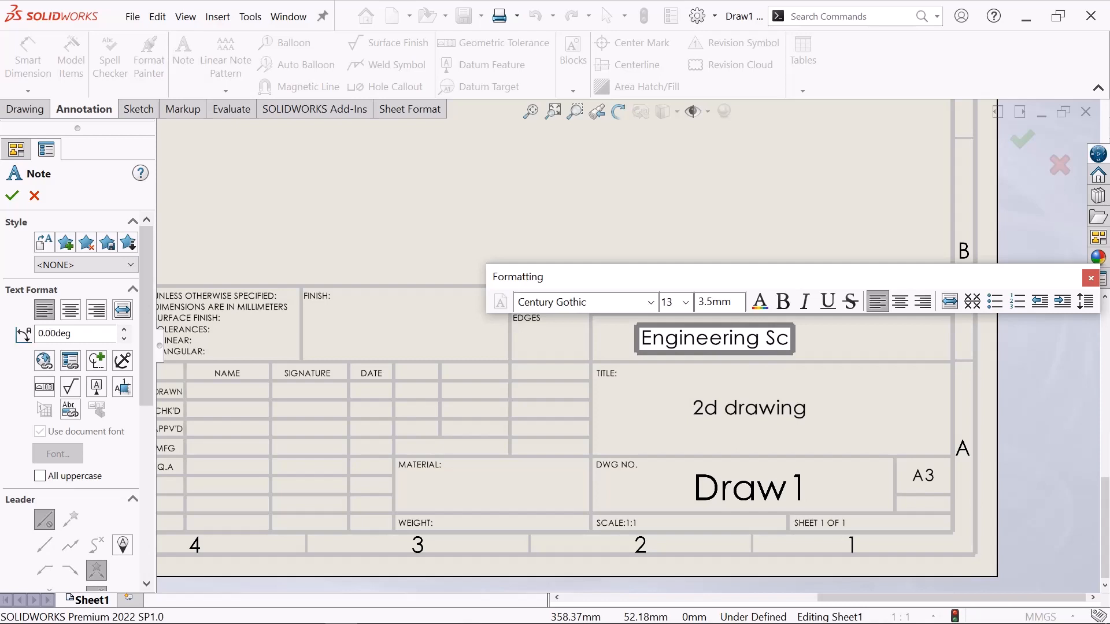
type("hool")
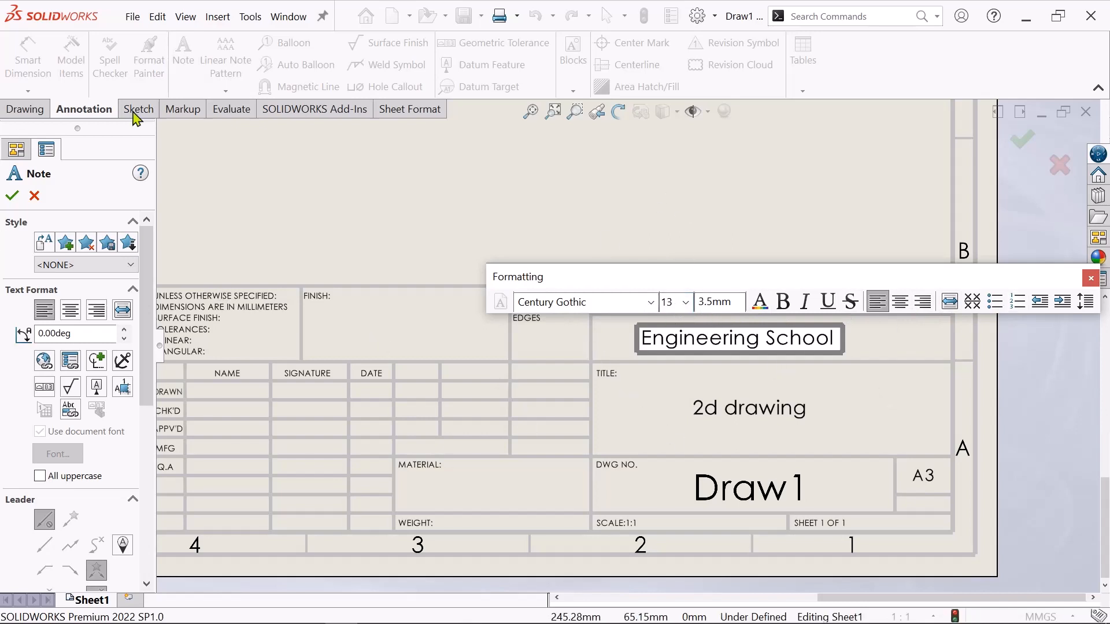
left_click(14, 196)
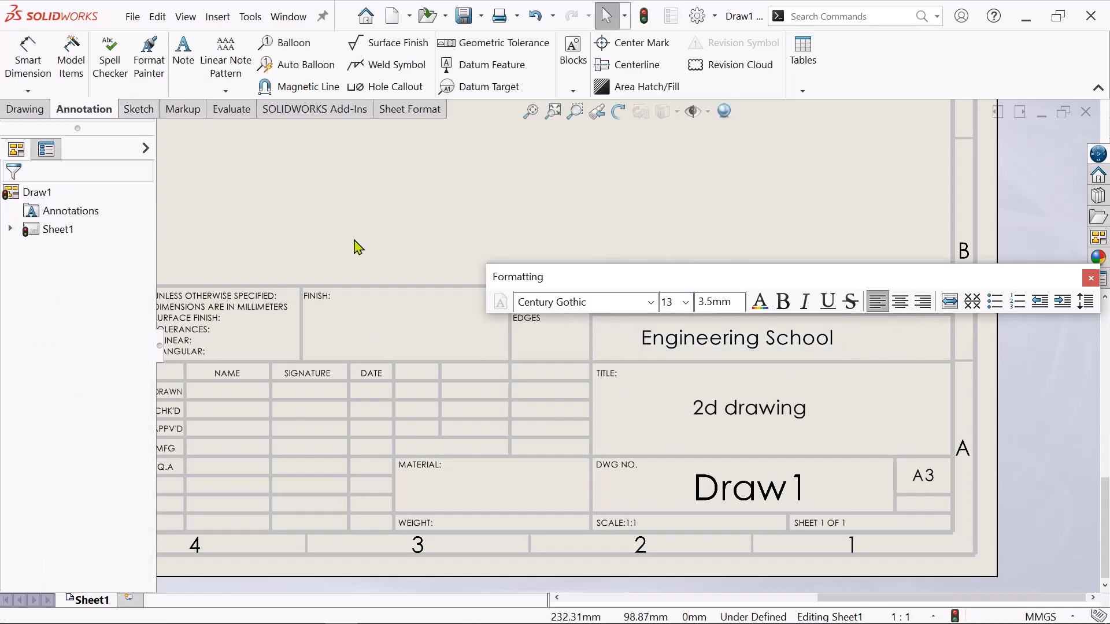
Place a two-line note reading "Note :" and "All dimantion in MM" on the sheet between the circle and the title block
scroll(630, 286, "up", 5)
scroll(602, 329, "down", 3)
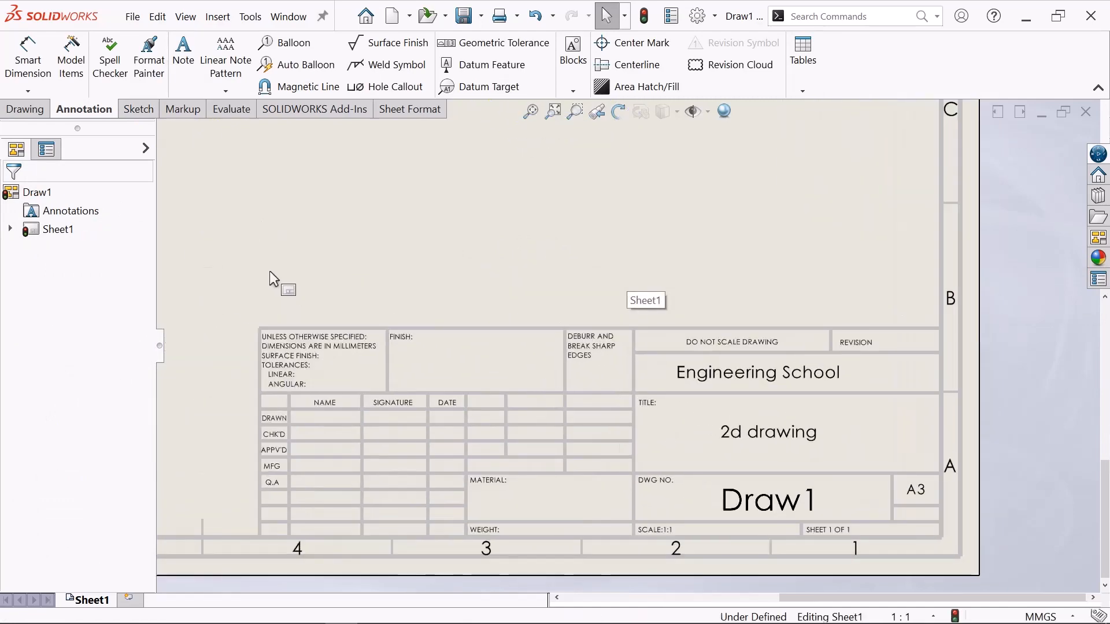
scroll(261, 266, "up", 1)
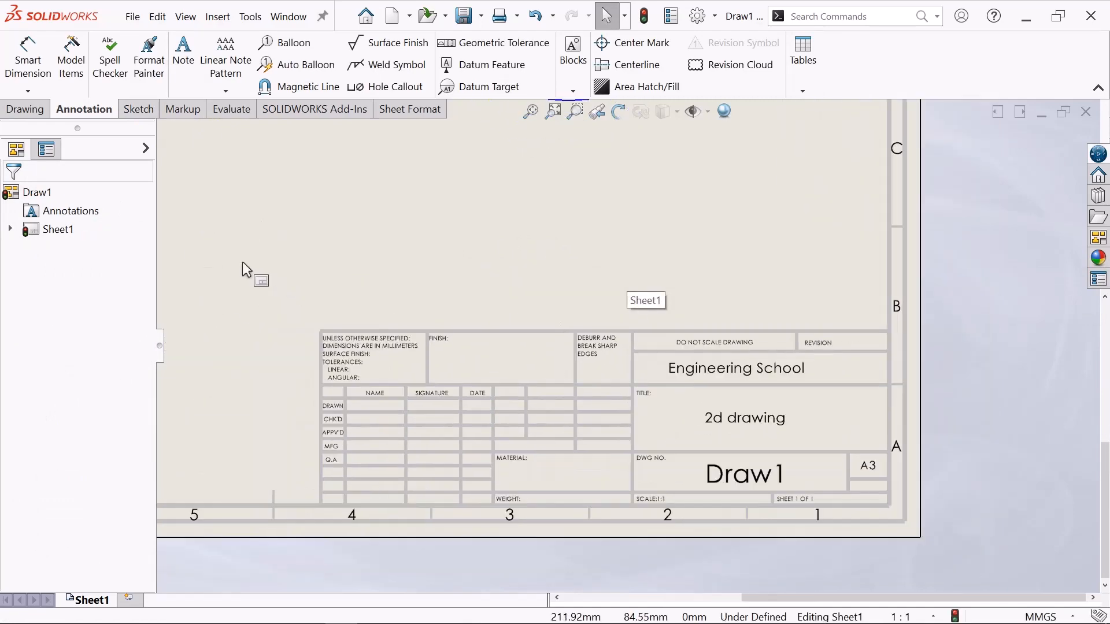
left_click(183, 62)
left_click(193, 282)
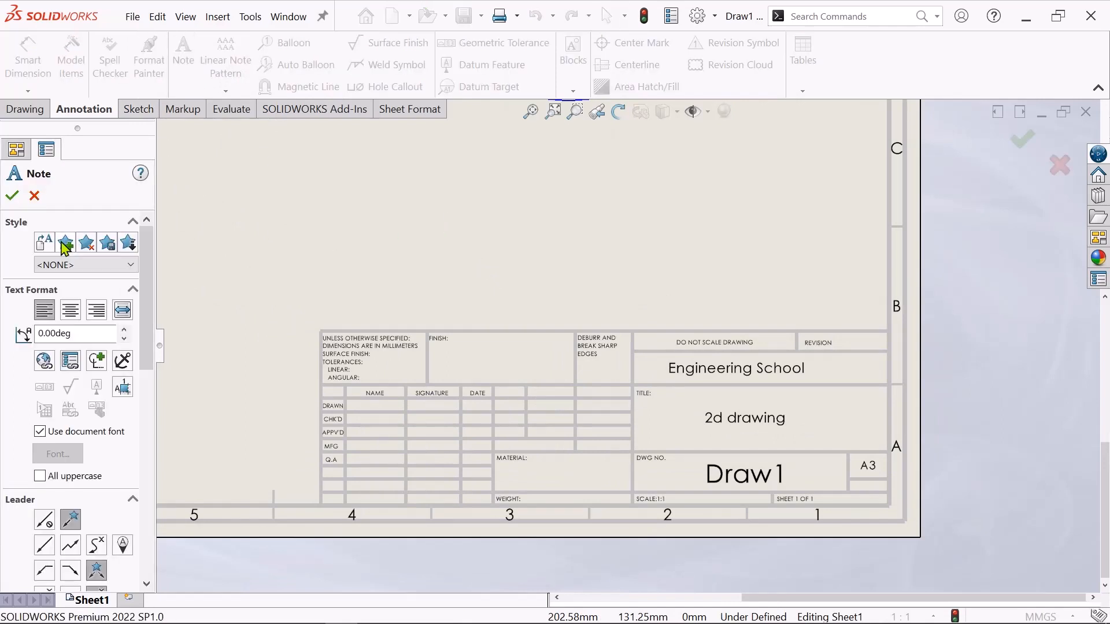
scroll(572, 246, "up", 1)
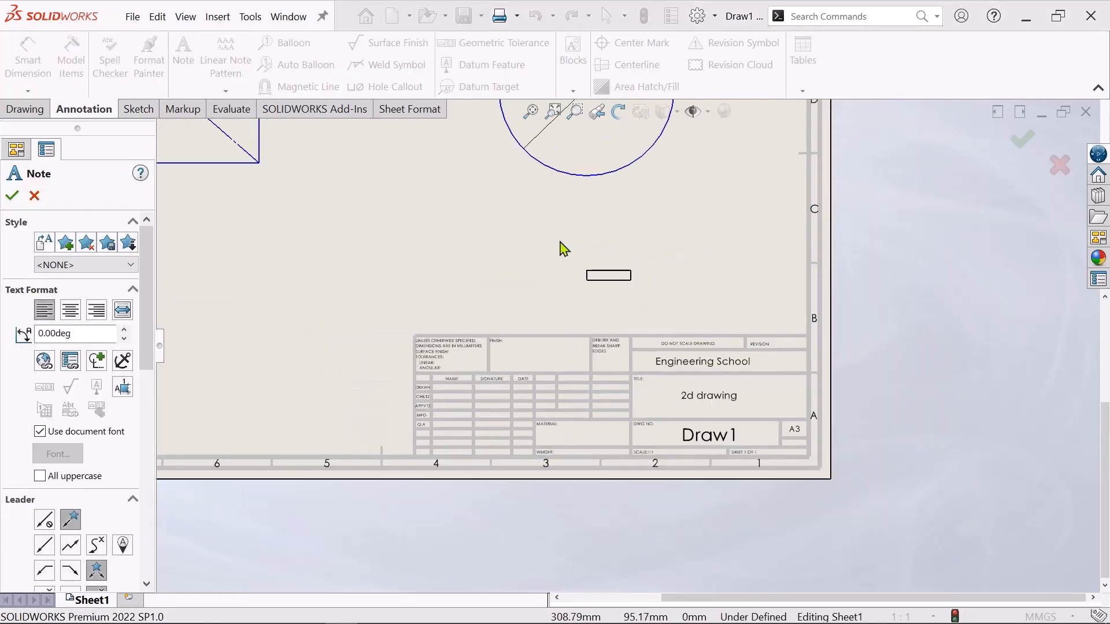
left_click(480, 262)
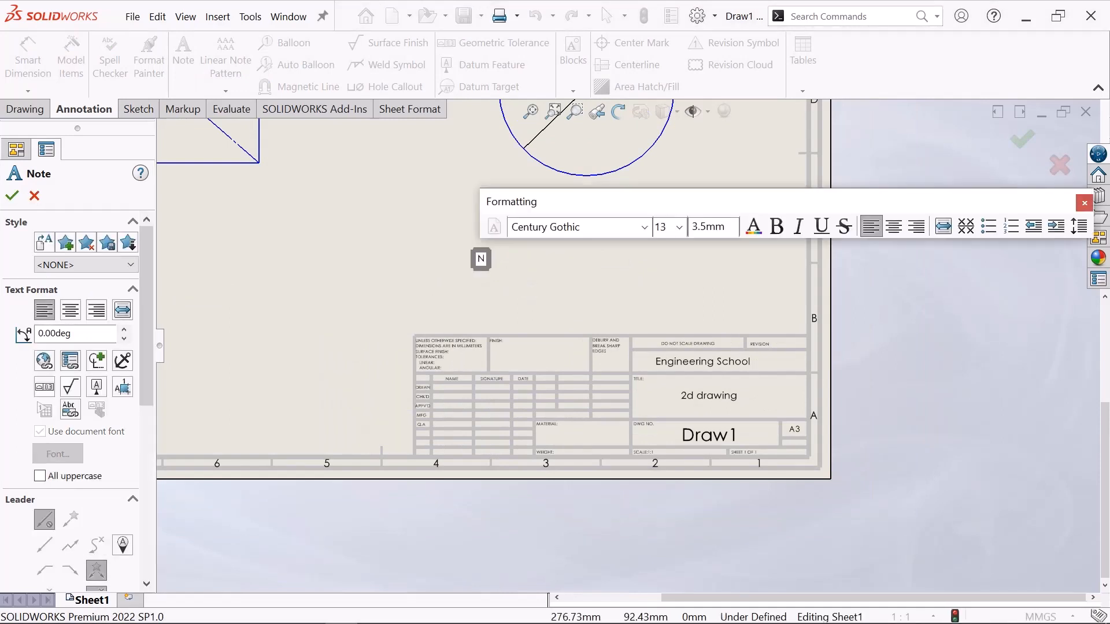
type("Note :")
key("Return")
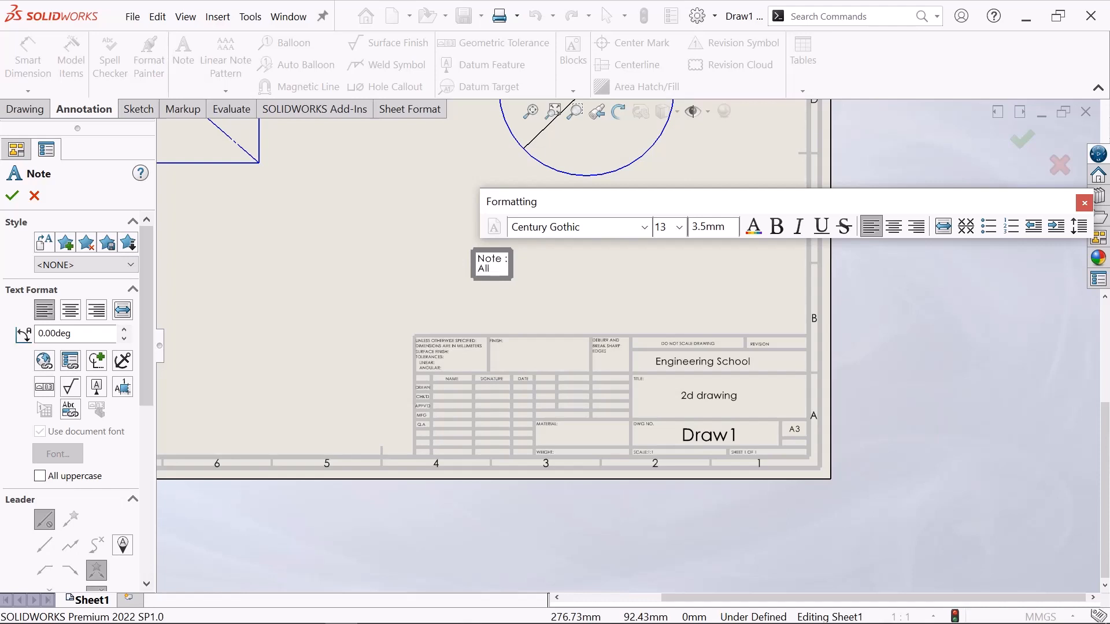
type("All dimant")
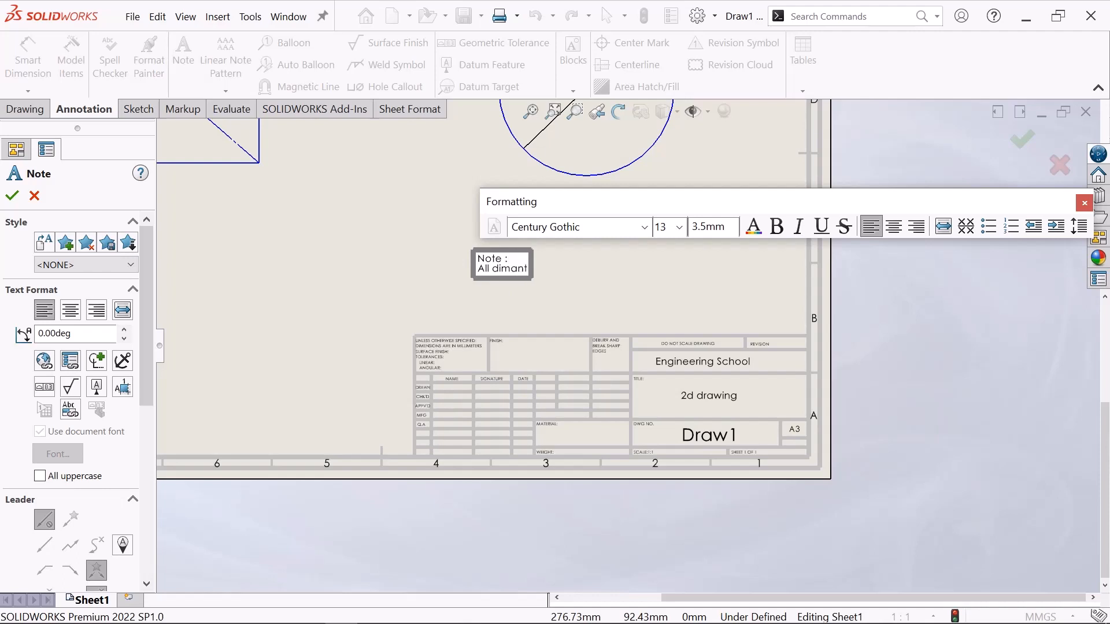
type("ion")
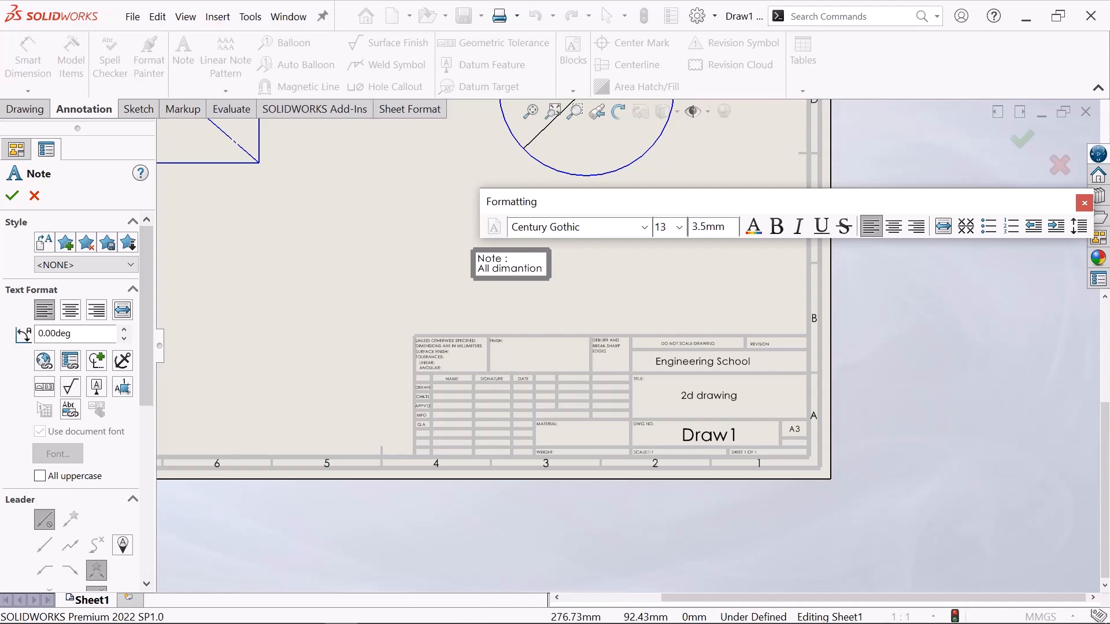
type(" in MM")
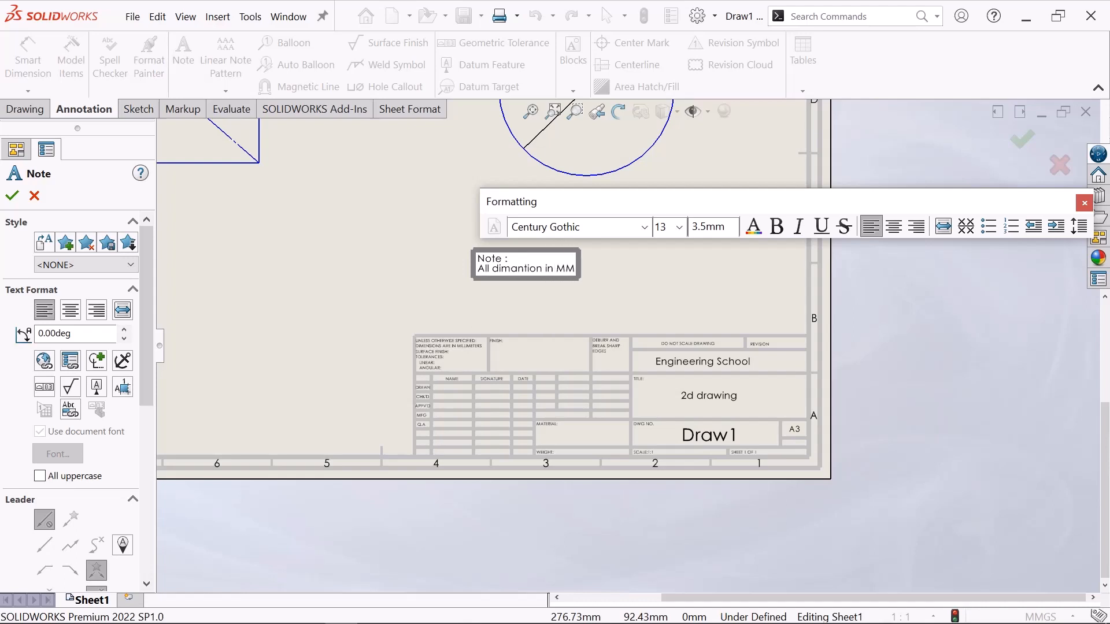
left_click(12, 196)
Examine the layout of the whole sheet, including the sketched shapes, the diameter dimension, the note and the title block
scroll(623, 237, "up", 3)
scroll(487, 244, "down", 2)
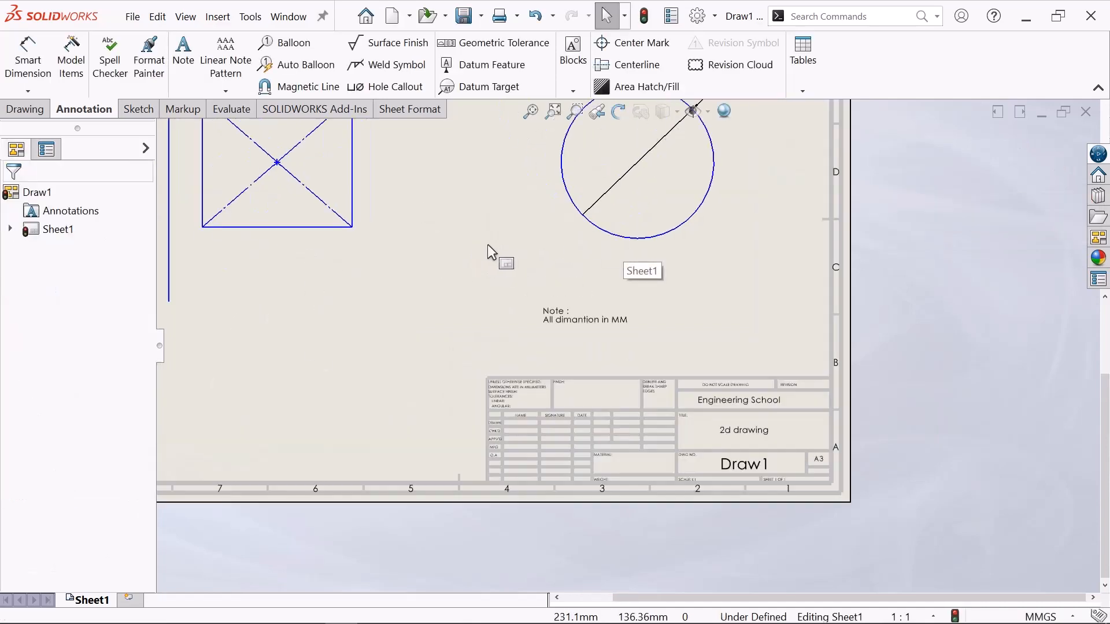
scroll(482, 312, "up", 5)
scroll(520, 241, "down", 1)
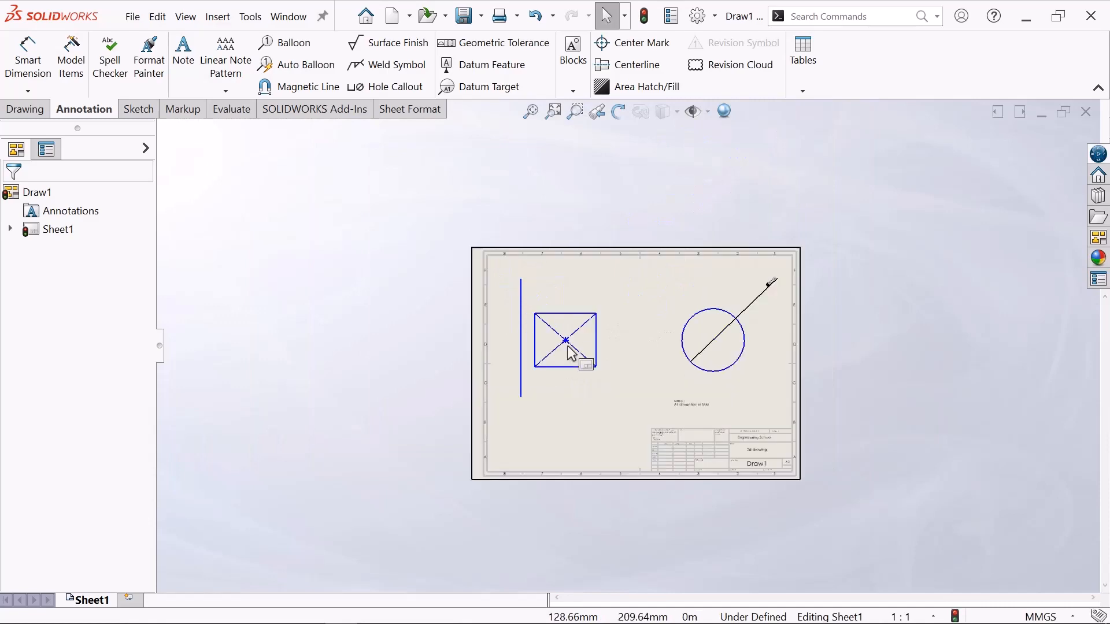
scroll(568, 347, "down", 4)
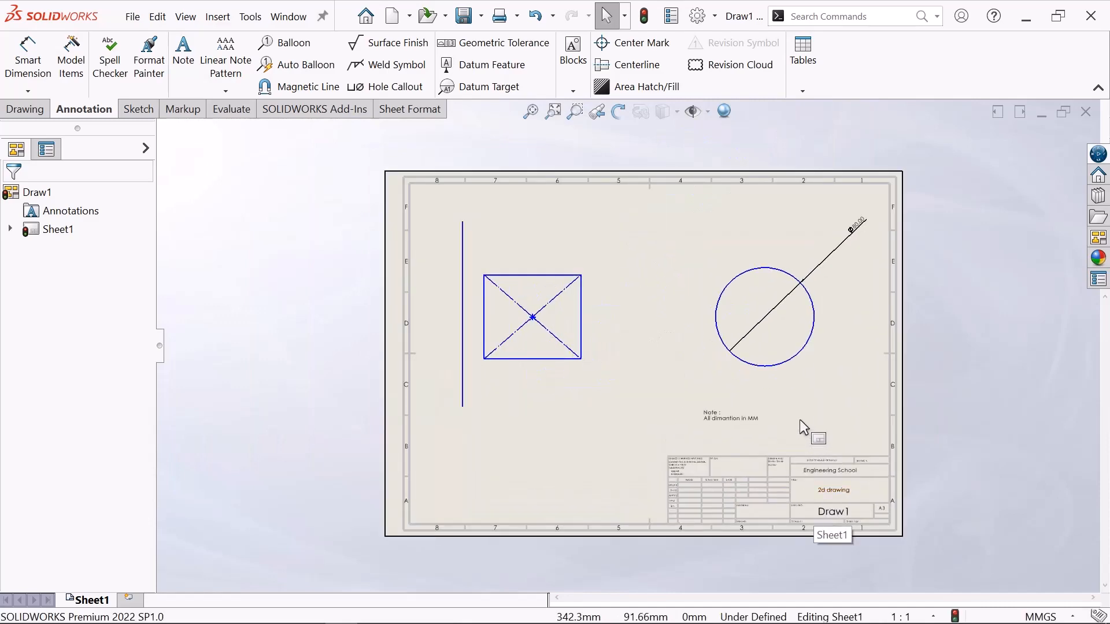
scroll(799, 420, "down", 2)
scroll(438, 448, "up", 3)
scroll(644, 302, "down", 2)
scroll(645, 302, "up", 3)
scroll(643, 312, "down", 2)
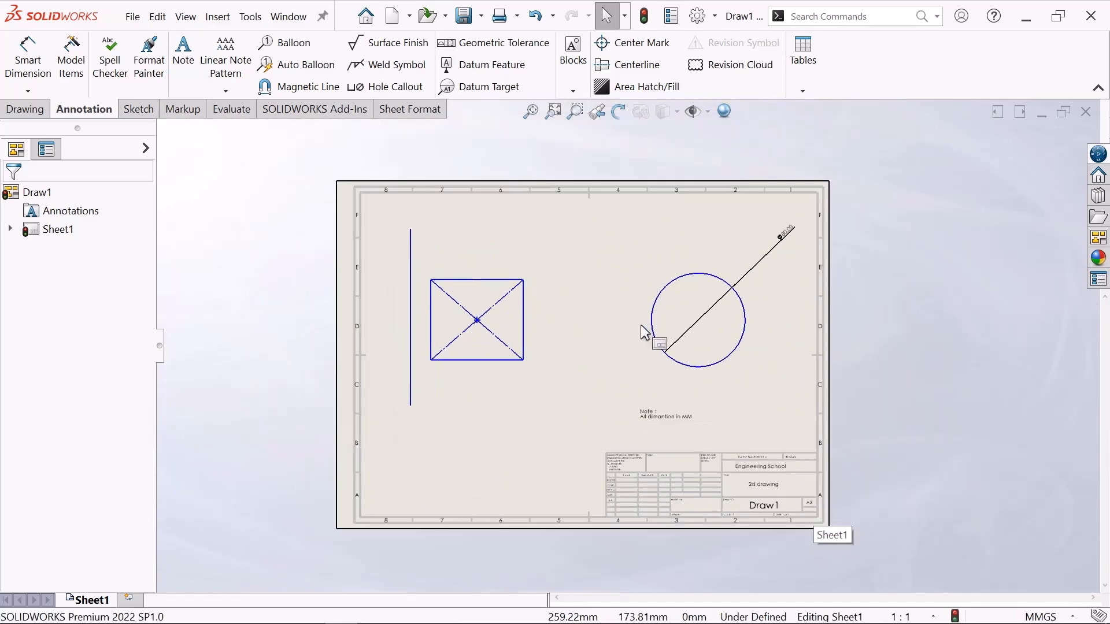
scroll(693, 359, "down", 2)
scroll(706, 318, "up", 1)
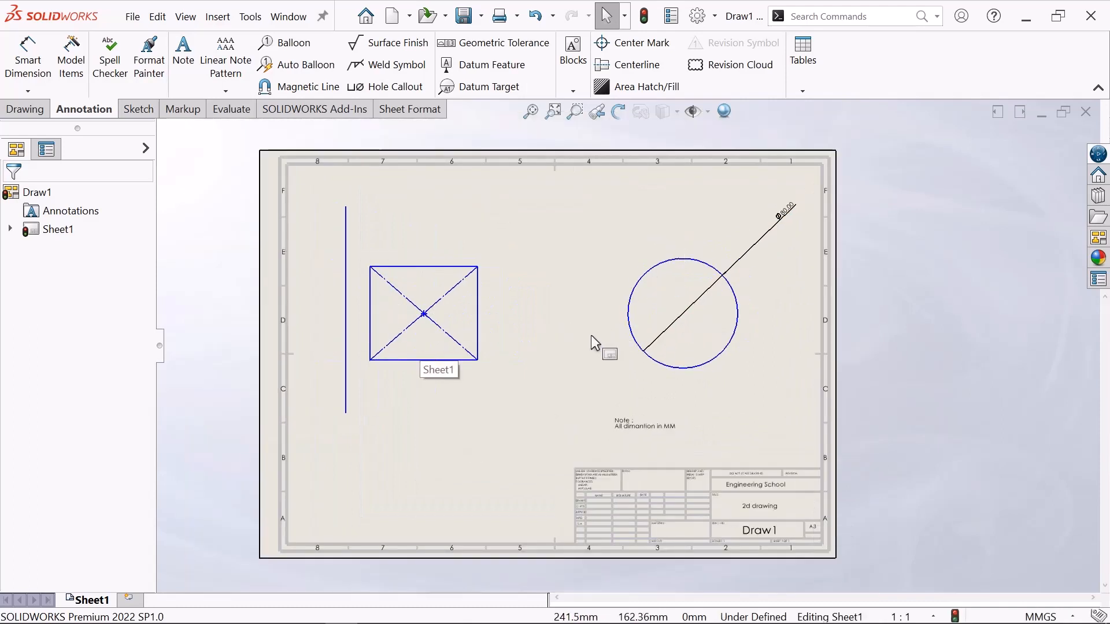
scroll(591, 335, "up", 2)
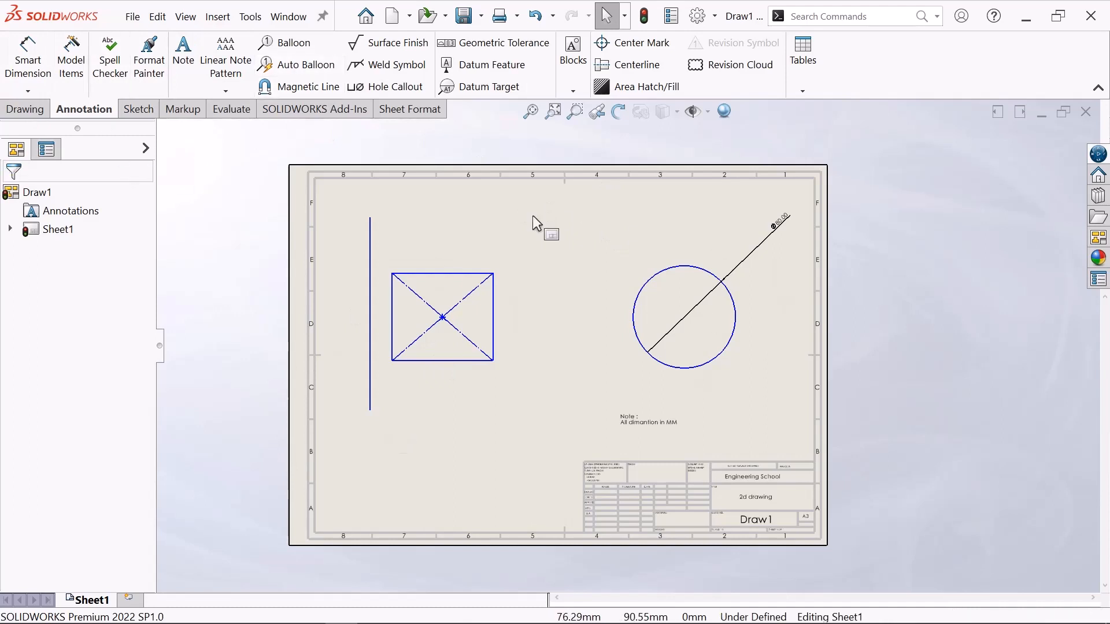
scroll(485, 231, "down", 1)
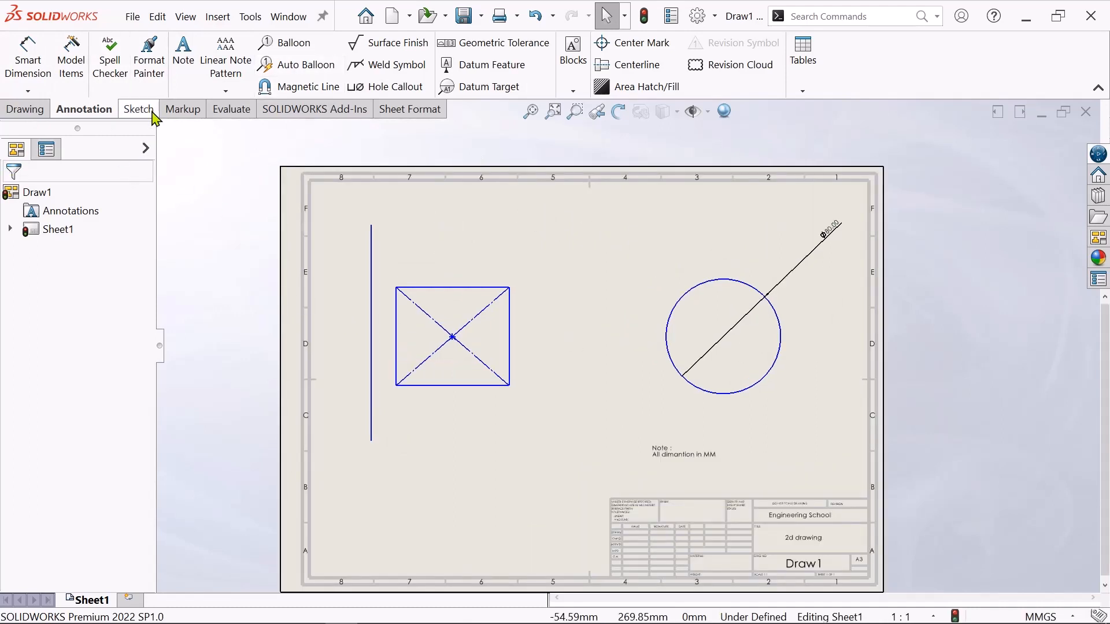
Examine the general note and the completed title block up close, and review the whole sheet with its sketched shapes
scroll(636, 381, "up", 2)
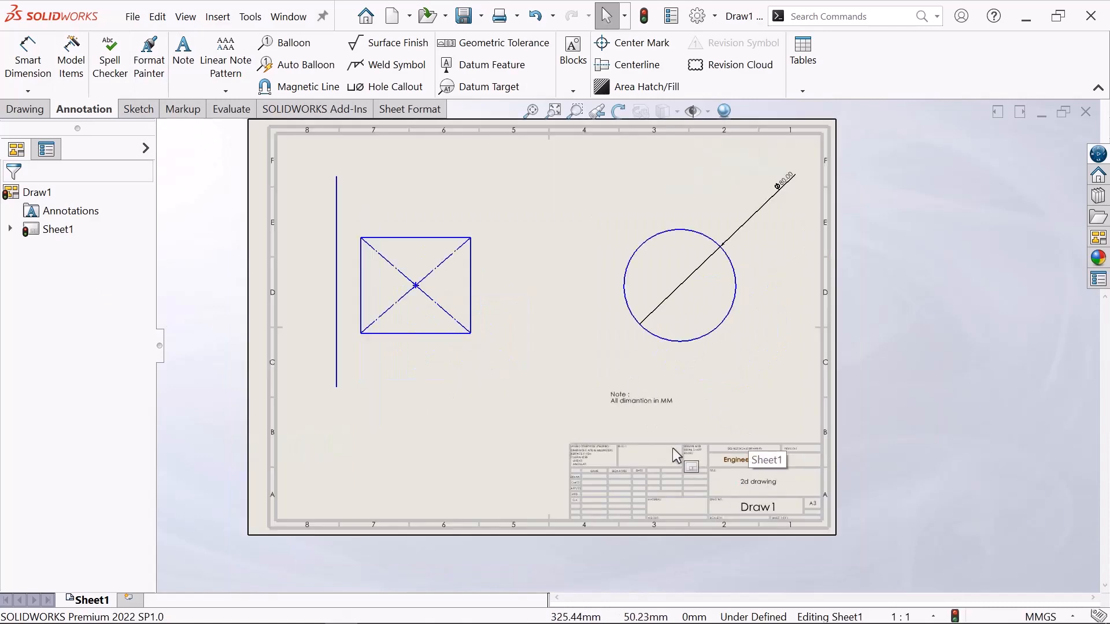
scroll(676, 455, "down", 5)
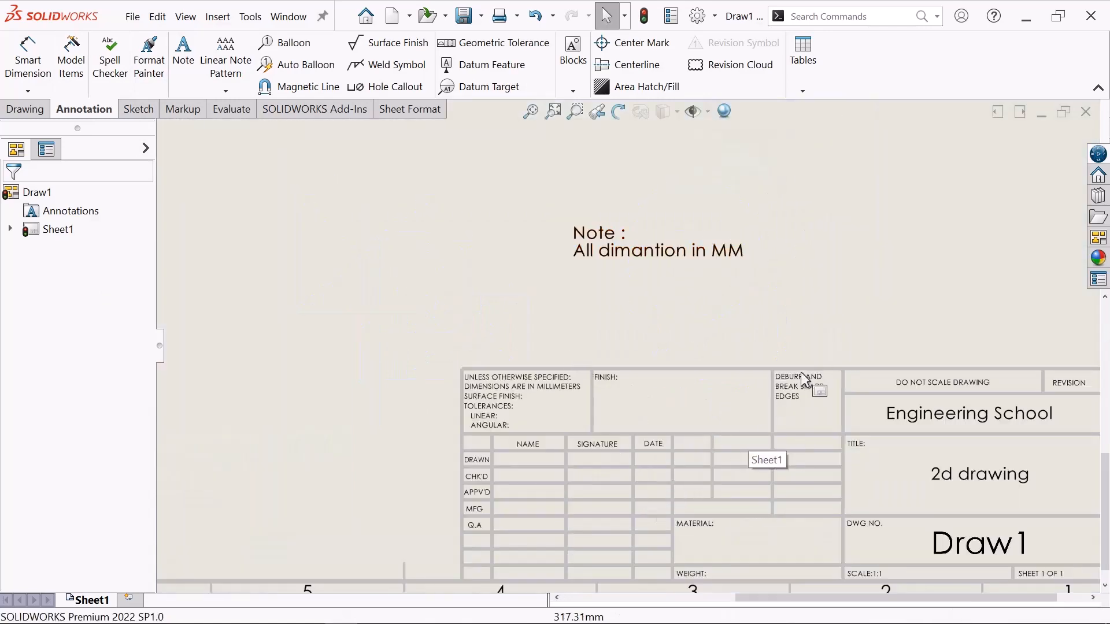
scroll(803, 379, "up", 5)
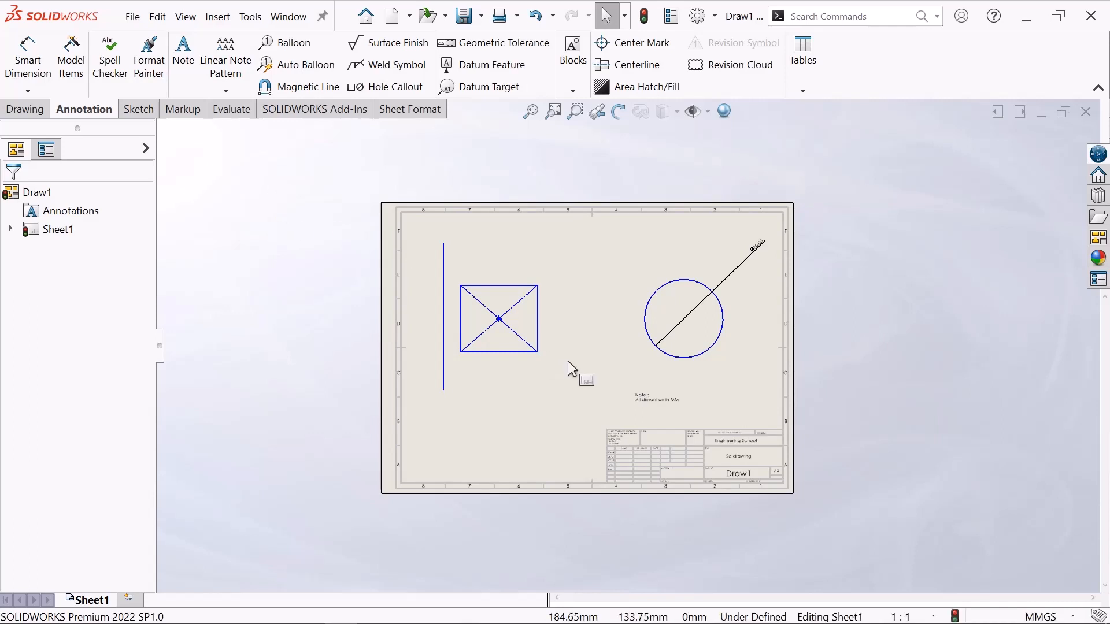
scroll(596, 338, "down", 1)
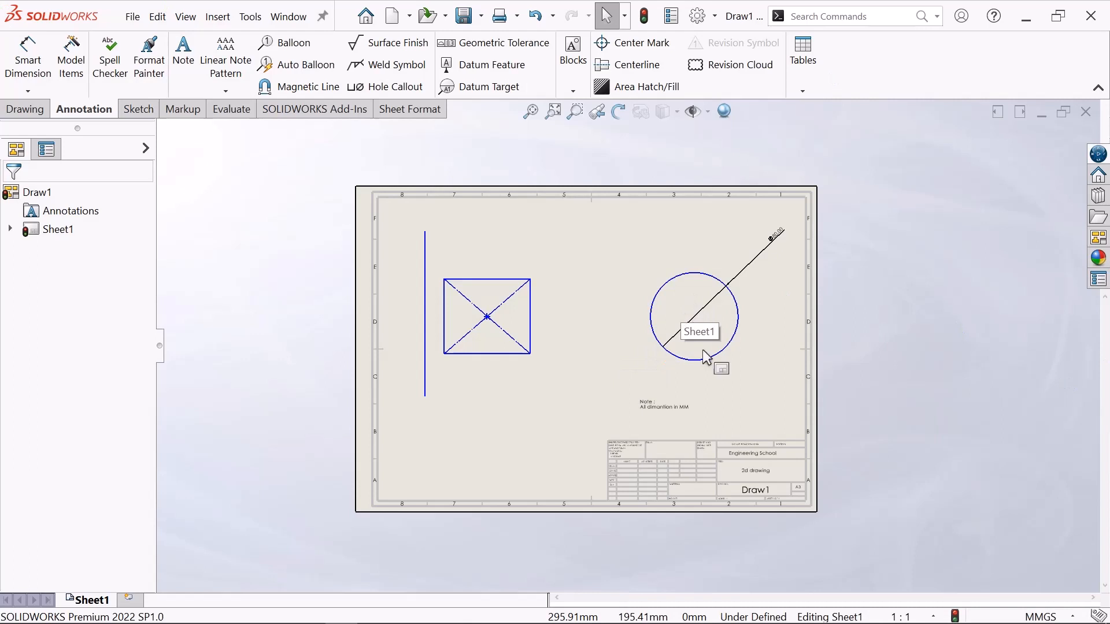
scroll(567, 369, "down", 1)
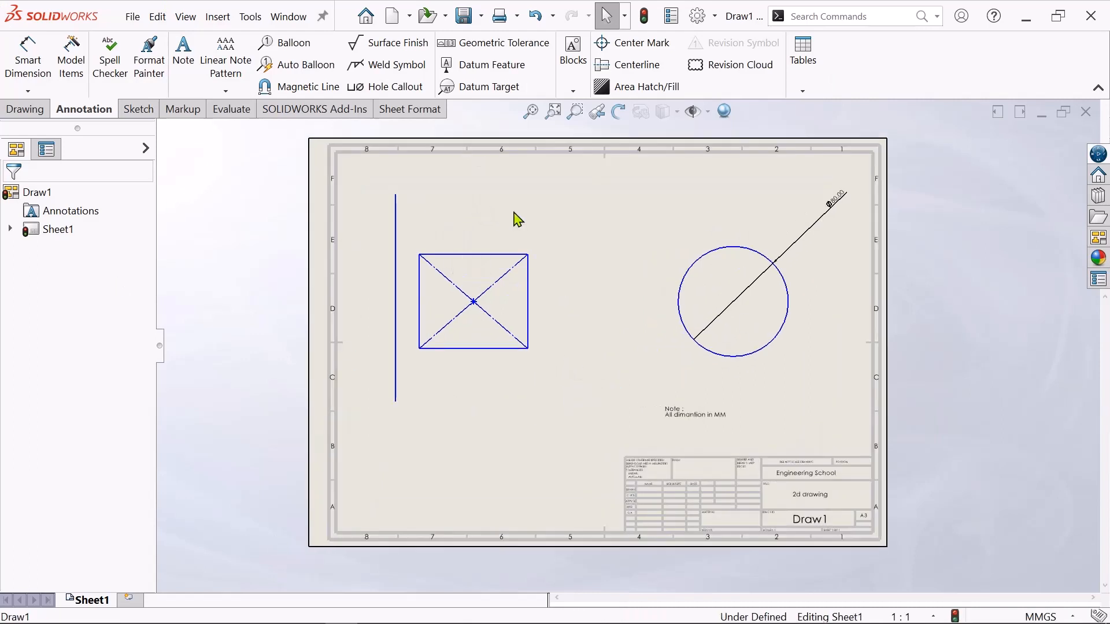
Open the context options for Sheet1 from an empty area above the rectangle
right_click(470, 196)
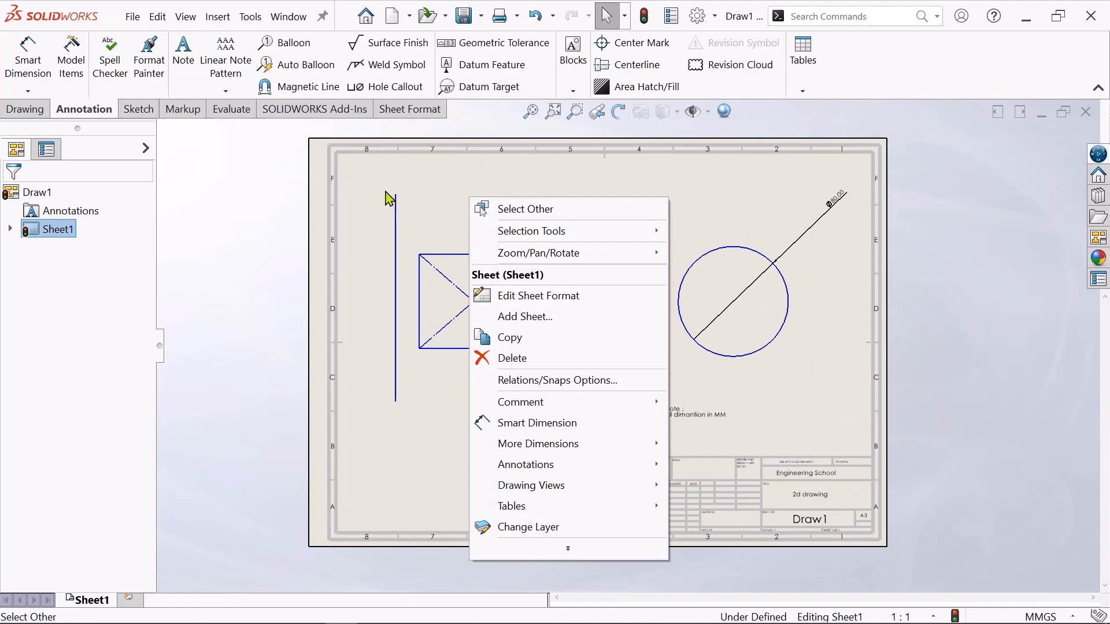